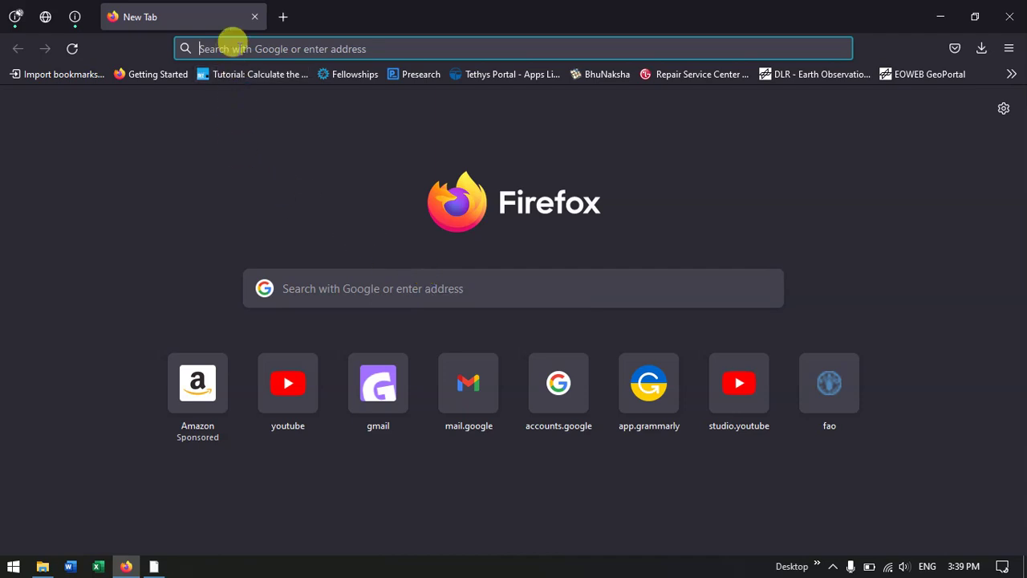
Search Google in Firefox for 'FAO Soil'
{"action": "left_click", "coordinate": [231, 42]}
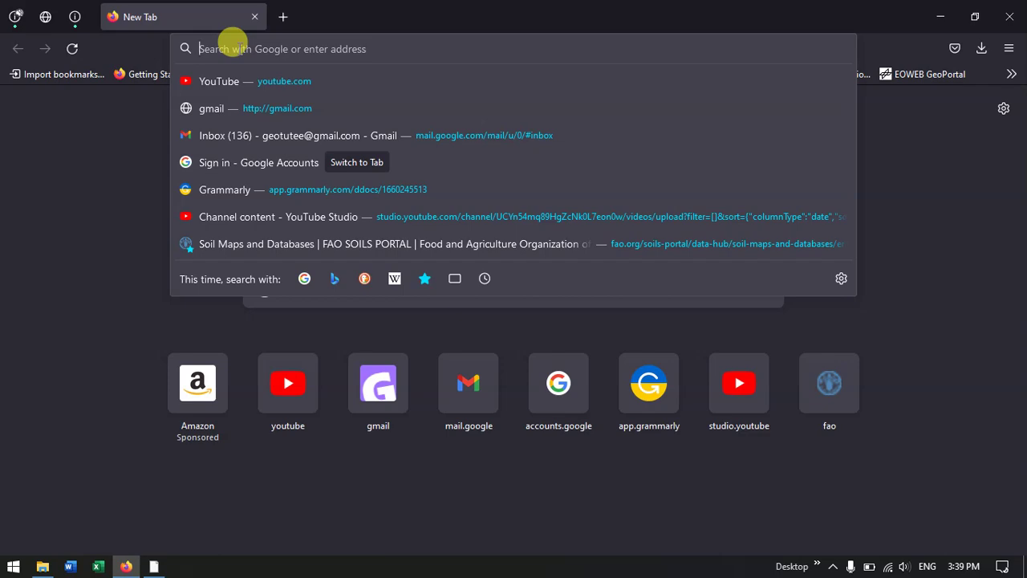
{"action": "type", "text": "FAO"}
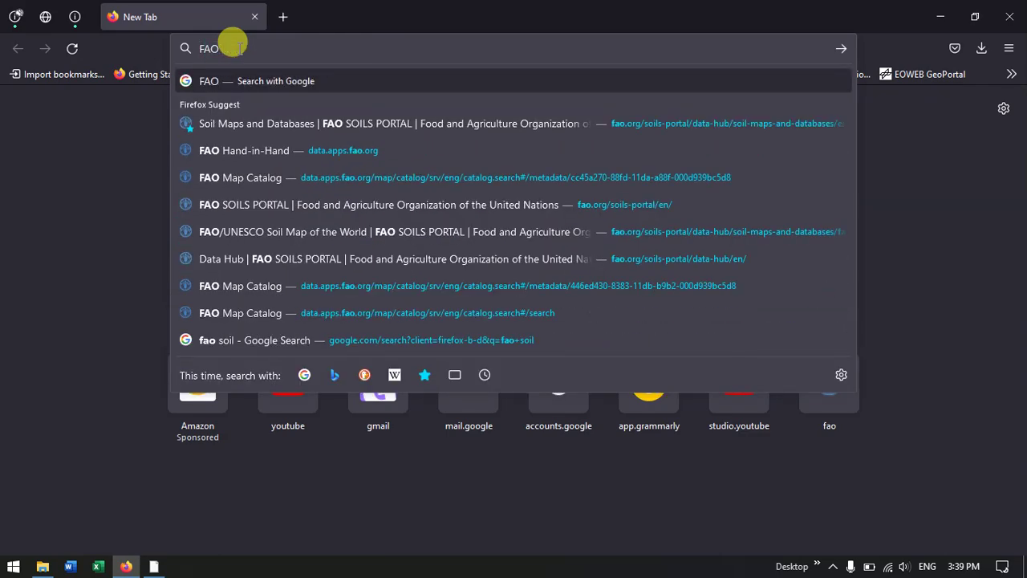
{"action": "type", "text": " Soil"}
{"action": "key", "text": "Return"}
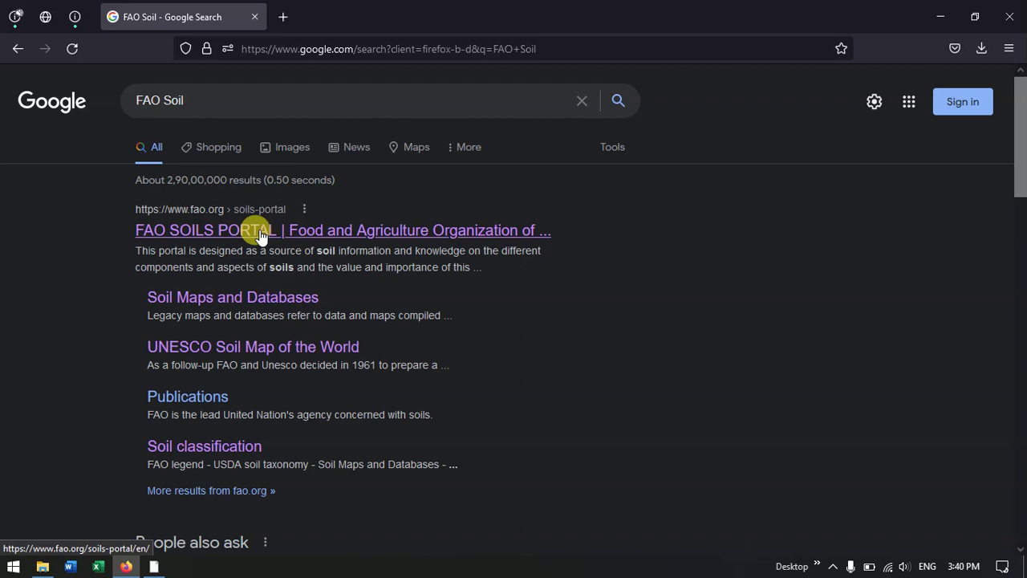
Open the FAO Soils Portal result and go to Data Hub's Soil Maps and Databases page
{"action": "left_click", "coordinate": [259, 231]}
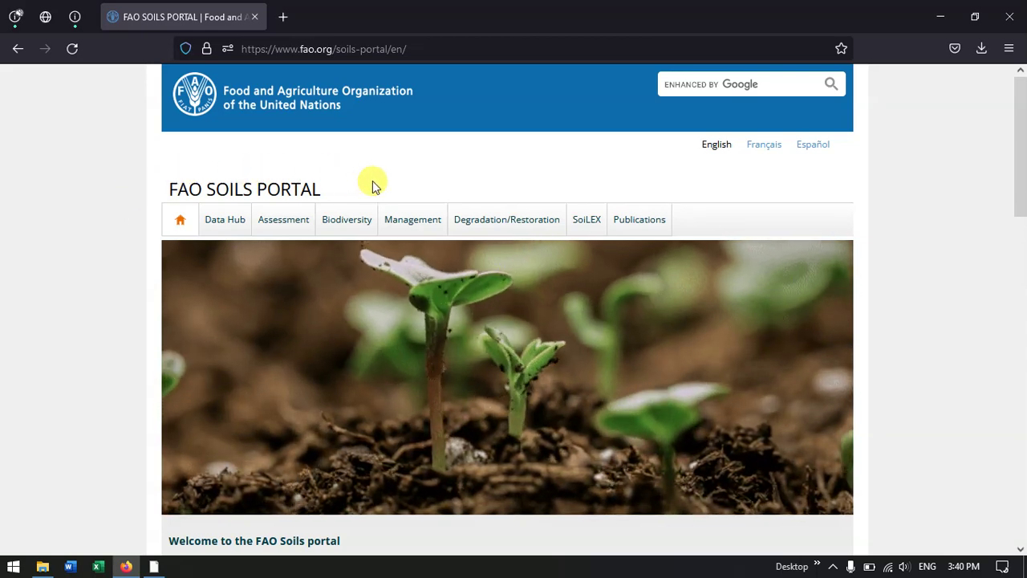
{"action": "scroll", "coordinate": [269, 171], "scroll_direction": "down", "scroll_amount": 2}
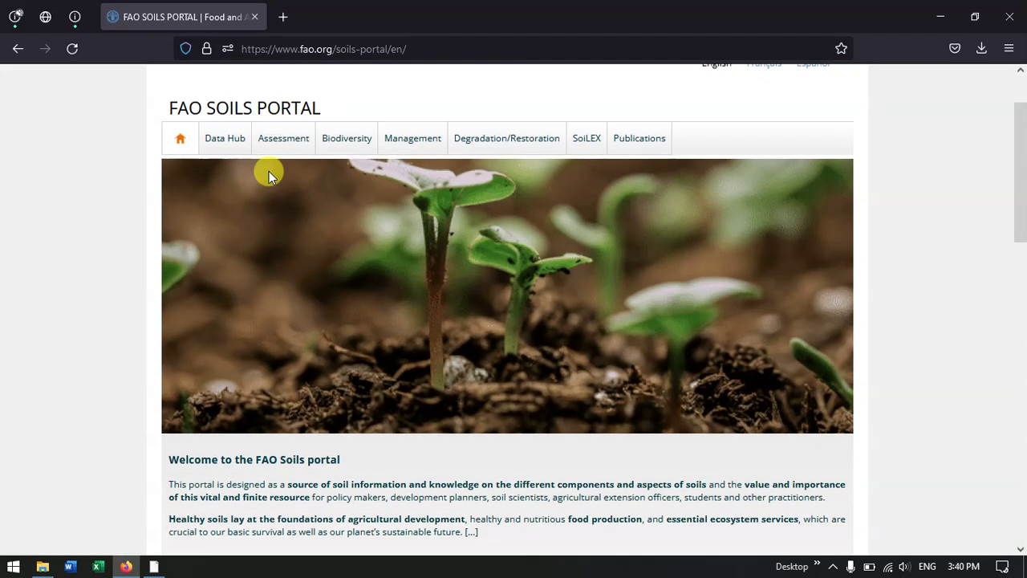
{"action": "left_click", "coordinate": [219, 140]}
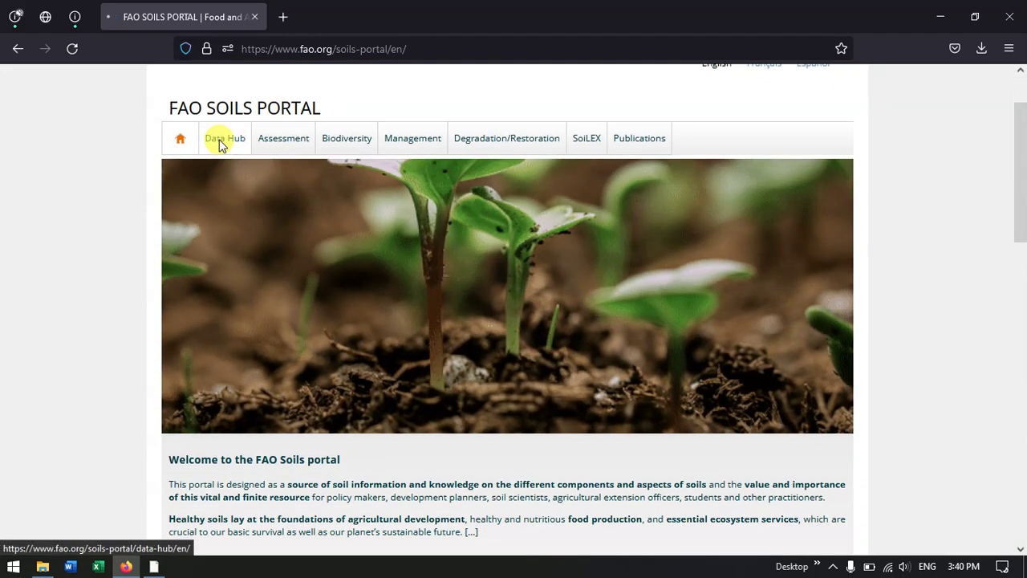
{"action": "scroll", "coordinate": [251, 175], "scroll_direction": "down", "scroll_amount": 2}
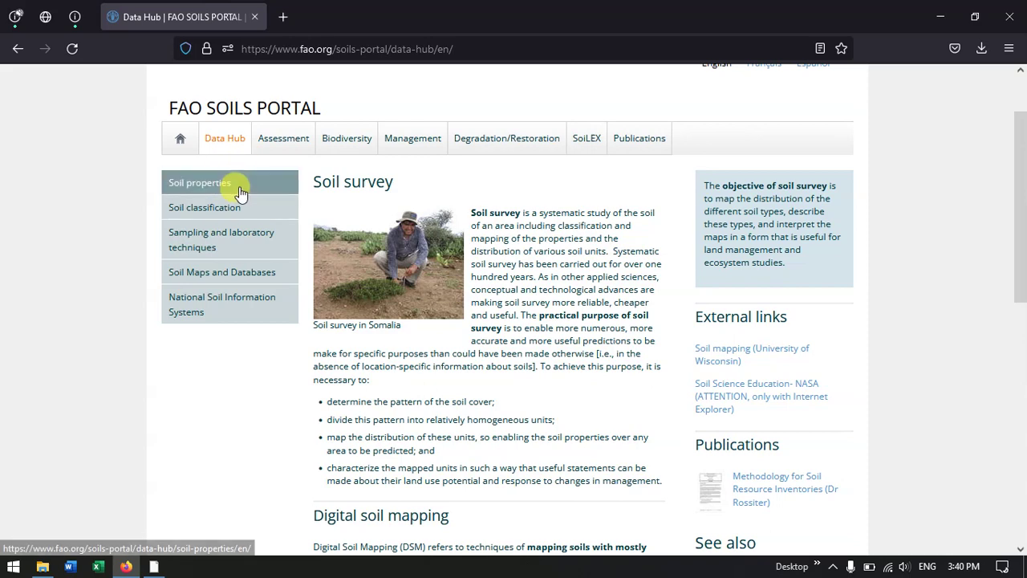
{"action": "scroll", "coordinate": [252, 201], "scroll_direction": "down", "scroll_amount": 2}
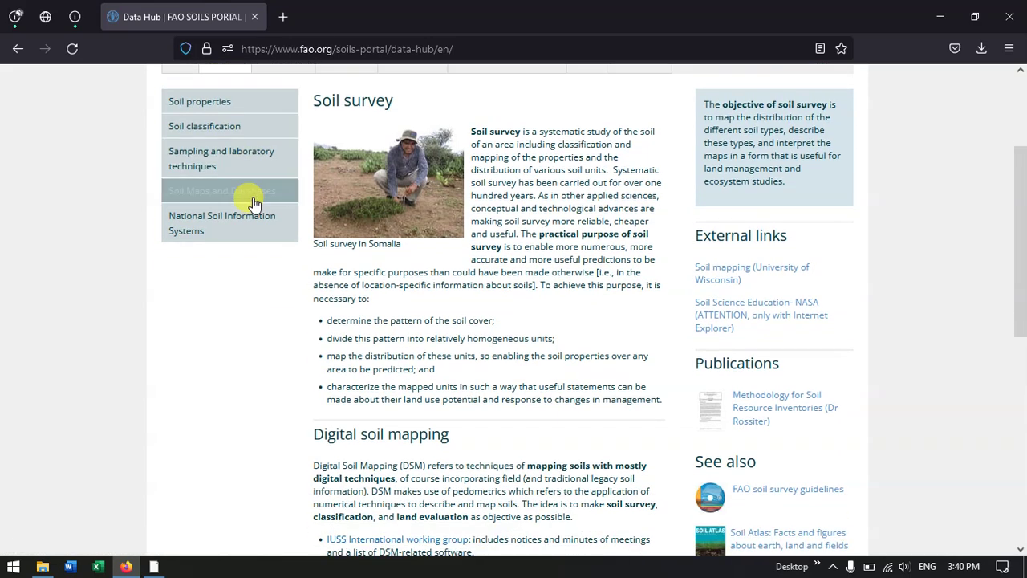
{"action": "left_click", "coordinate": [207, 198]}
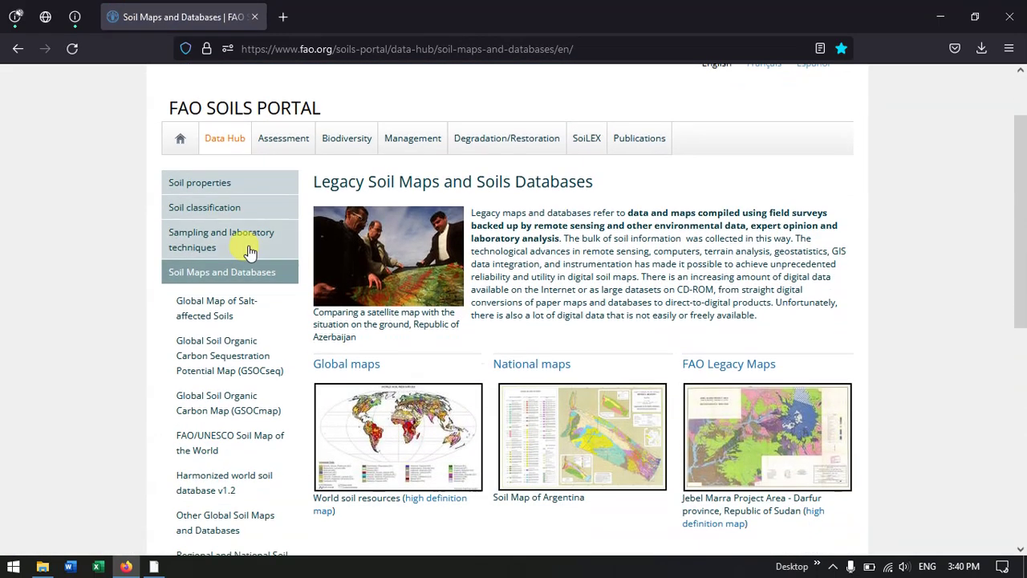
{"action": "scroll", "coordinate": [250, 249], "scroll_direction": "down", "scroll_amount": 4}
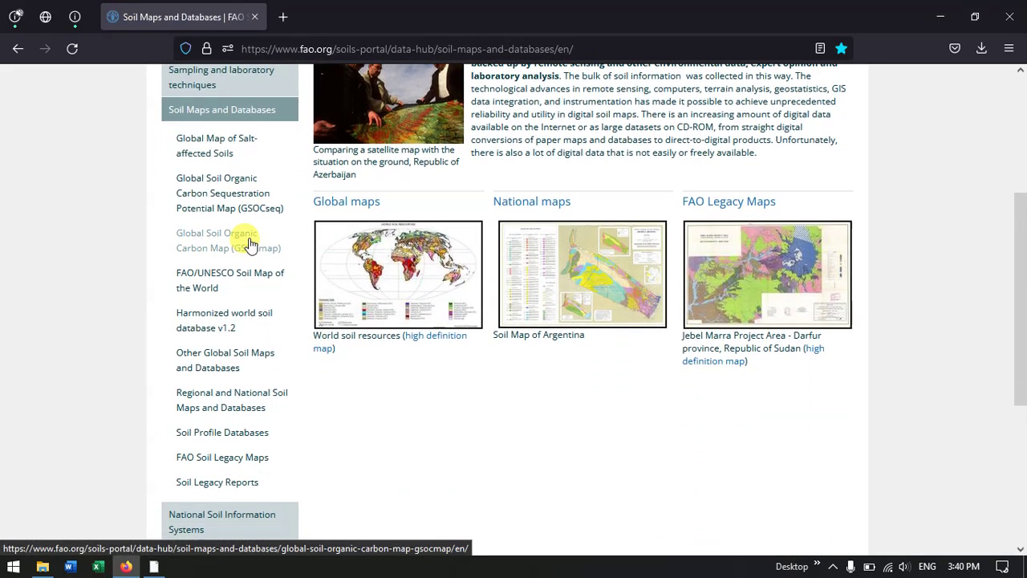
{"action": "scroll", "coordinate": [245, 237], "scroll_direction": "down", "scroll_amount": 3}
{"action": "scroll", "coordinate": [235, 225], "scroll_direction": "up", "scroll_amount": 3}
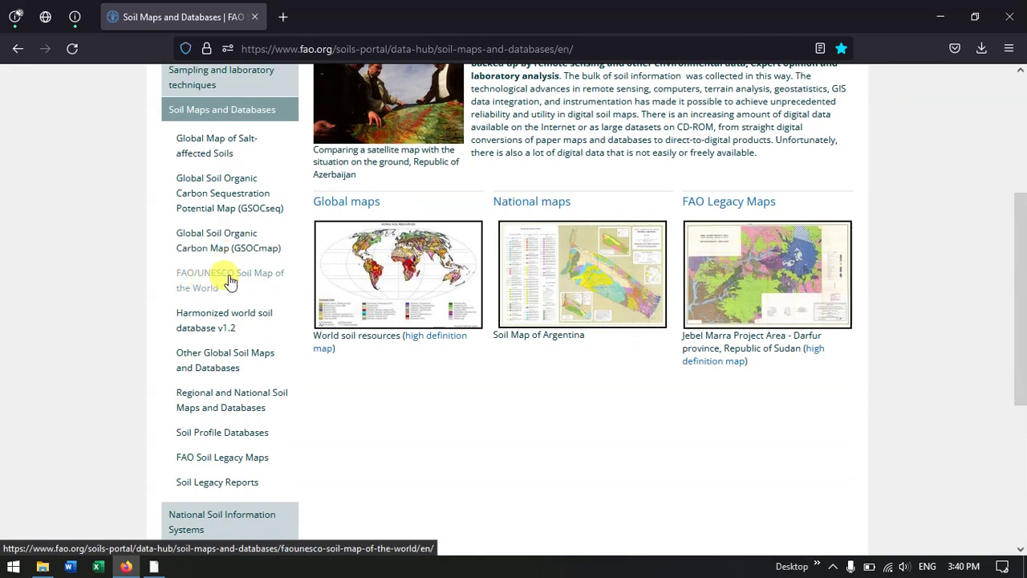
Open the FAO/UNESCO Soil Map of the World entry and scroll down its catalog record
{"action": "left_click", "coordinate": [231, 280]}
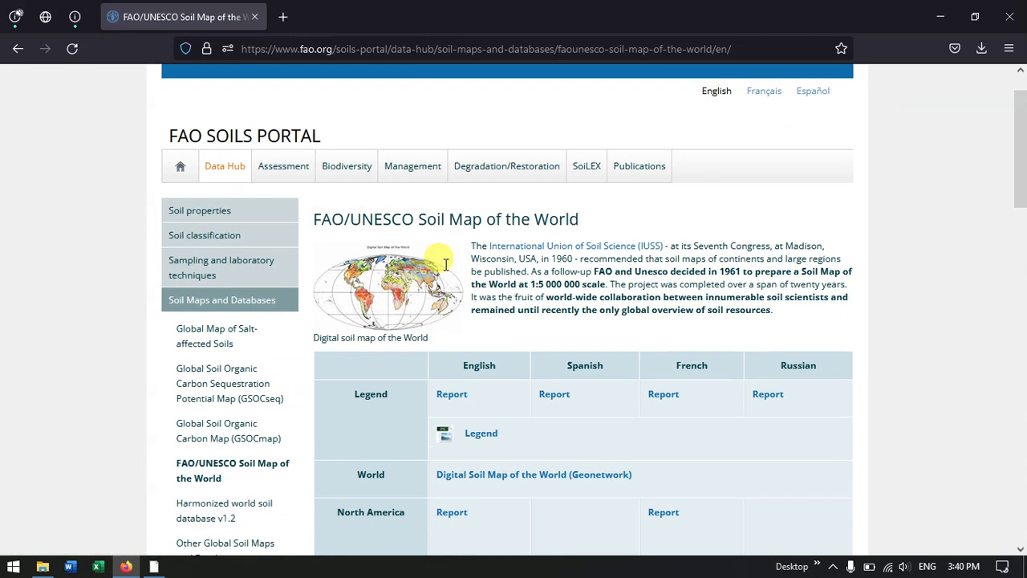
{"action": "scroll", "coordinate": [445, 265], "scroll_direction": "down", "scroll_amount": 3}
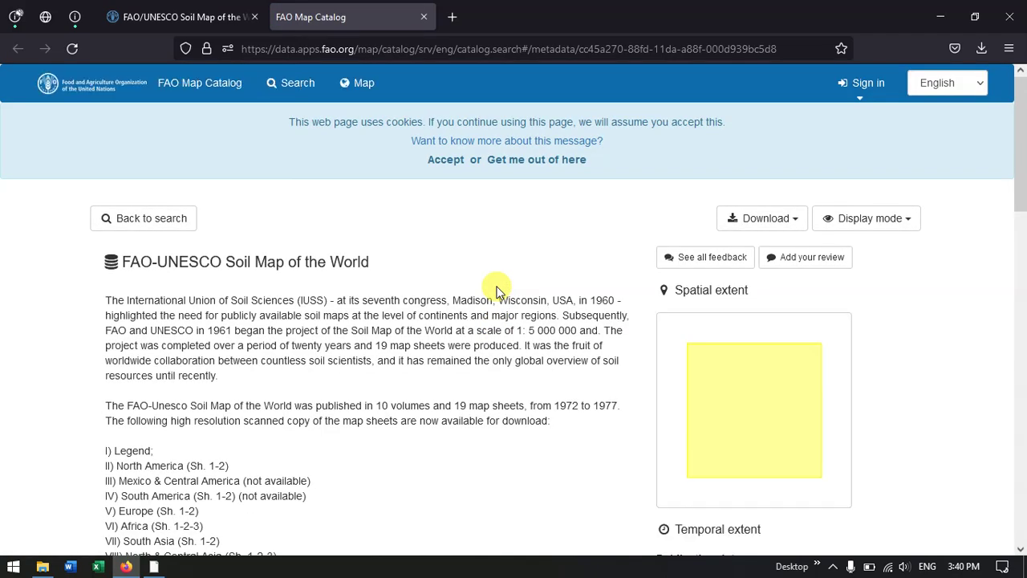
{"action": "scroll", "coordinate": [497, 297], "scroll_direction": "down", "scroll_amount": 20}
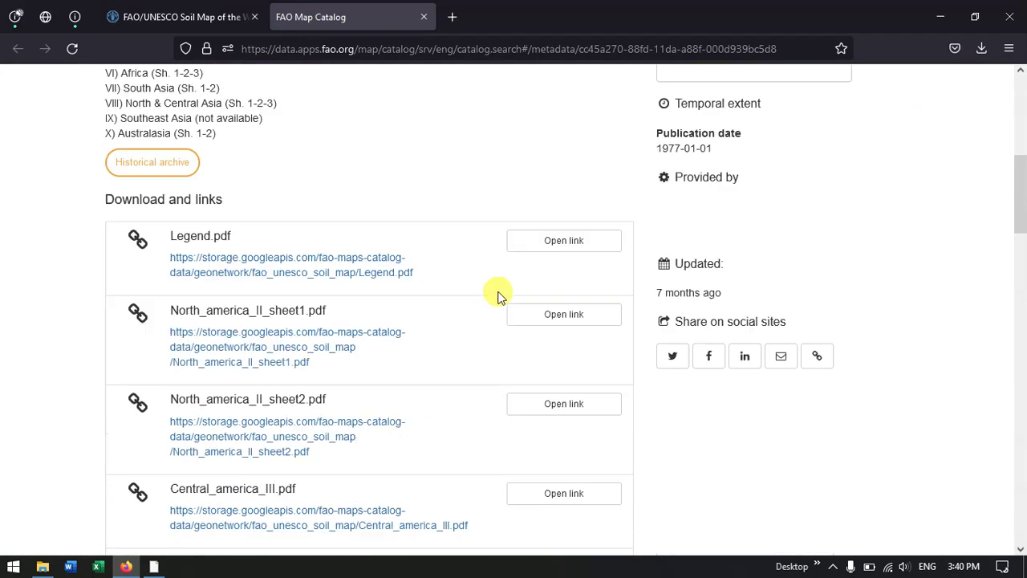
{"action": "scroll", "coordinate": [498, 296], "scroll_direction": "down", "scroll_amount": 9}
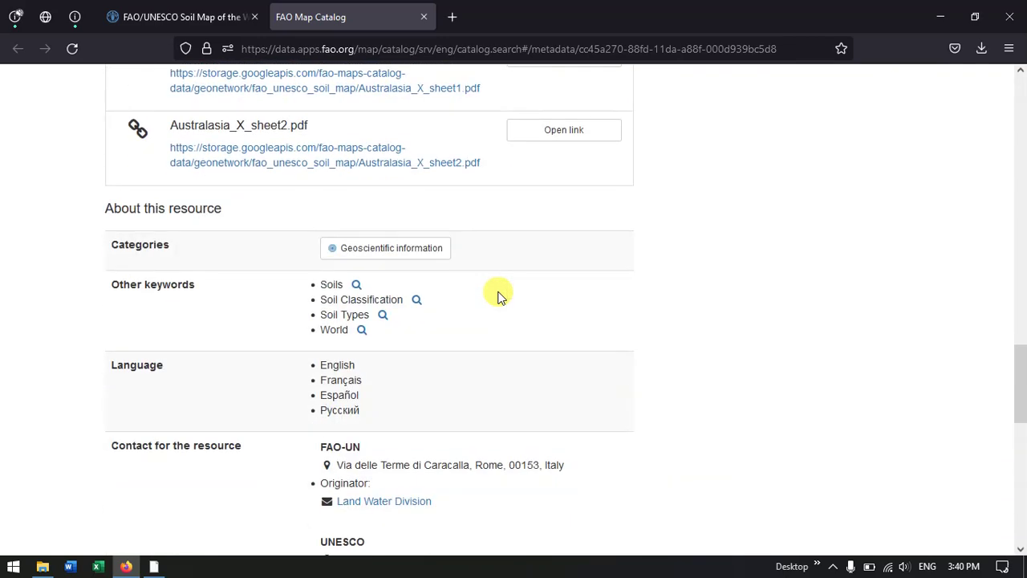
{"action": "scroll", "coordinate": [497, 296], "scroll_direction": "down", "scroll_amount": 1}
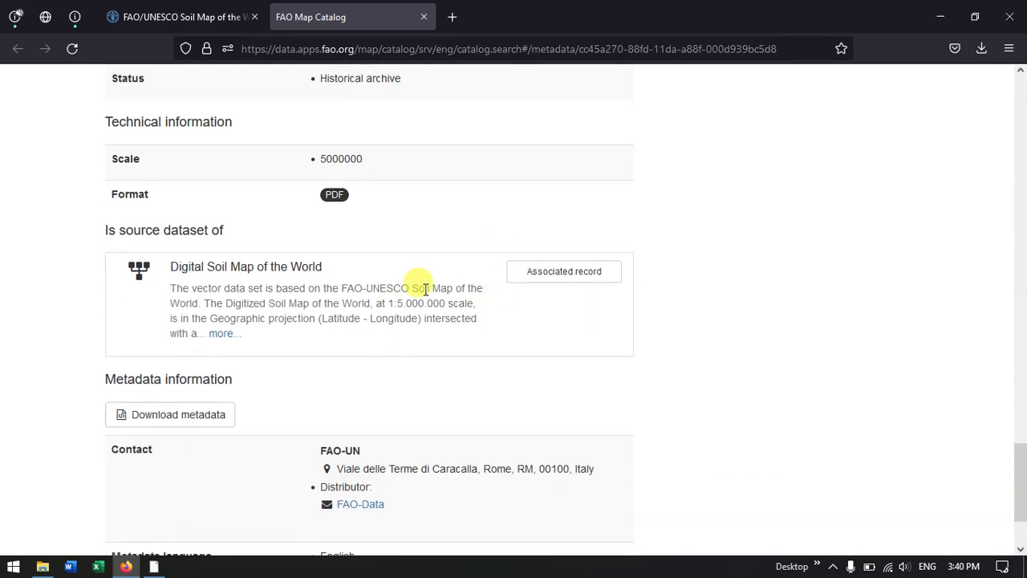
Open the Digital Soil Map of the World record and scroll through its details
{"action": "left_click", "coordinate": [548, 279]}
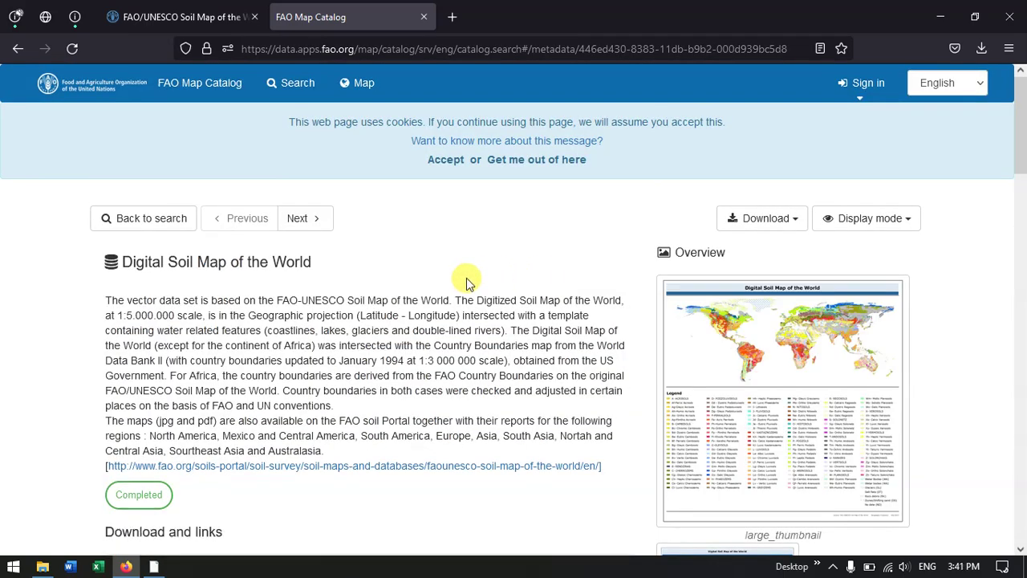
{"action": "scroll", "coordinate": [466, 277], "scroll_direction": "down", "scroll_amount": 2}
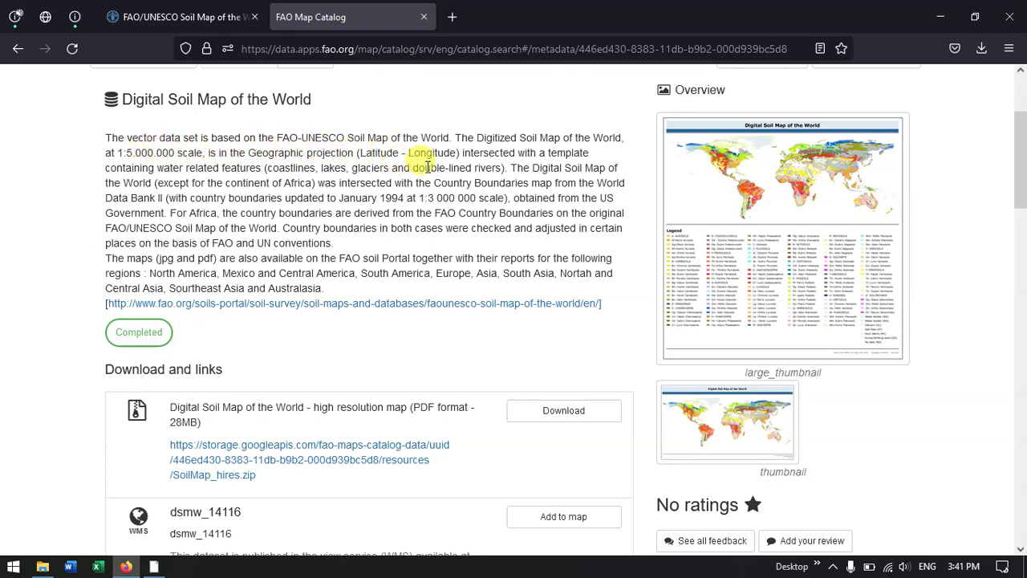
{"action": "scroll", "coordinate": [427, 167], "scroll_direction": "down", "scroll_amount": 3}
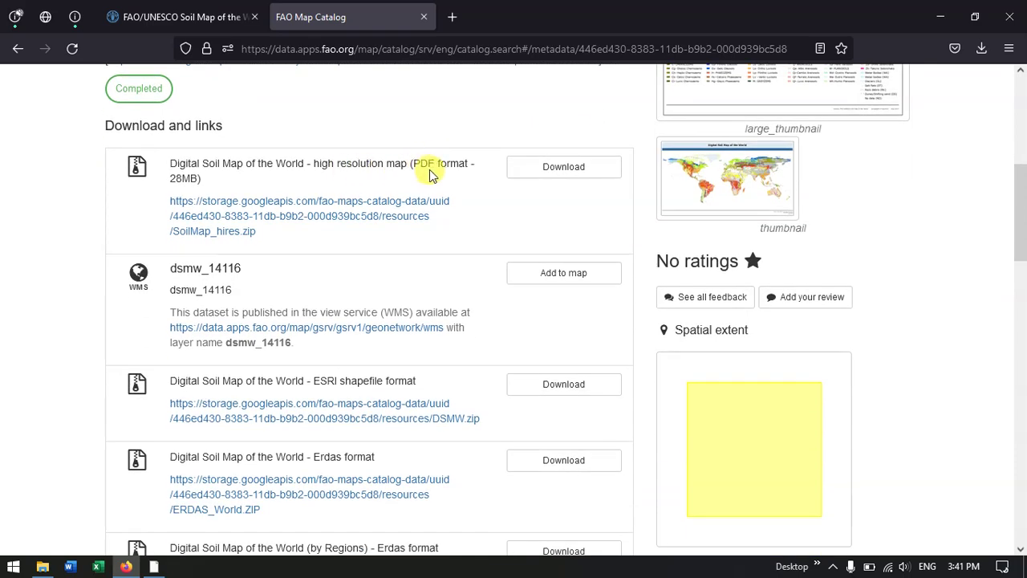
{"action": "scroll", "coordinate": [237, 261], "scroll_direction": "down", "scroll_amount": 1}
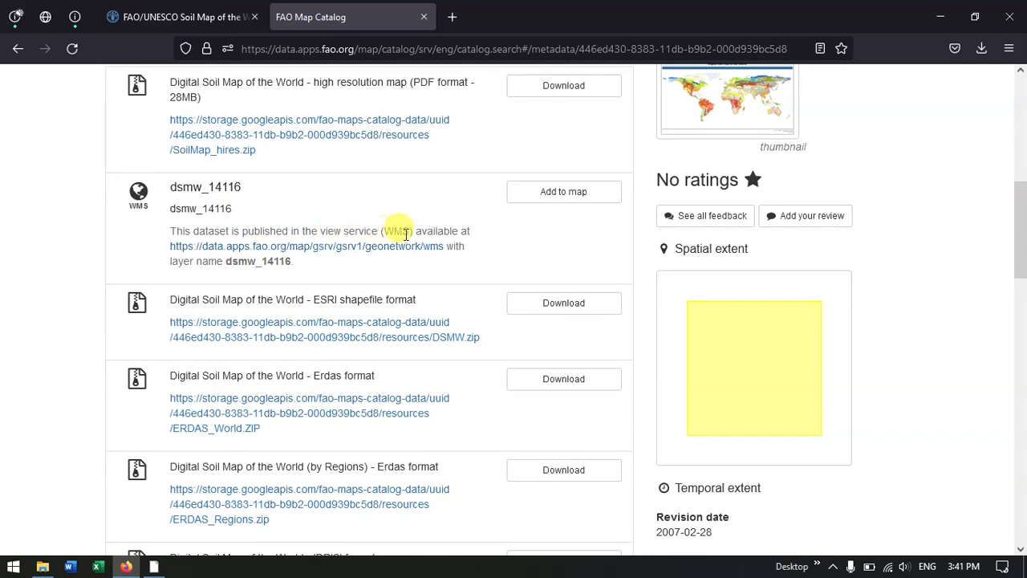
{"action": "scroll", "coordinate": [241, 298], "scroll_direction": "down", "scroll_amount": 1}
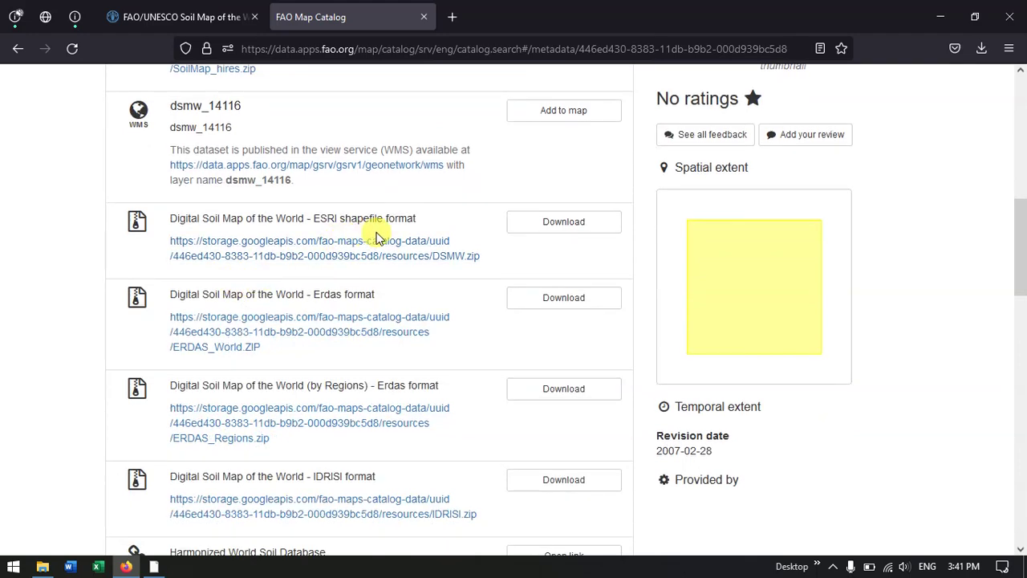
{"action": "scroll", "coordinate": [381, 324], "scroll_direction": "down", "scroll_amount": 1}
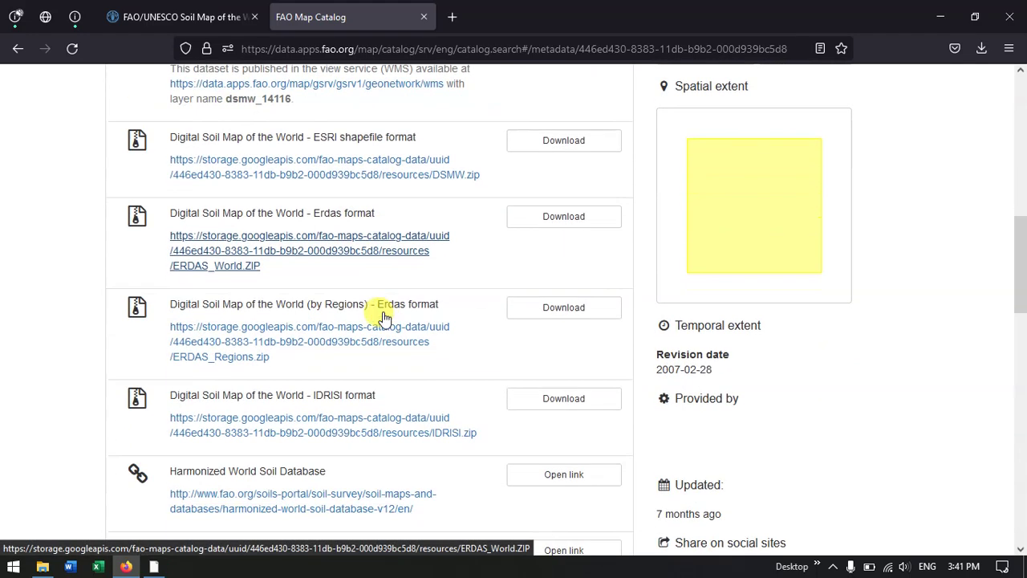
{"action": "scroll", "coordinate": [357, 403], "scroll_direction": "down", "scroll_amount": 1}
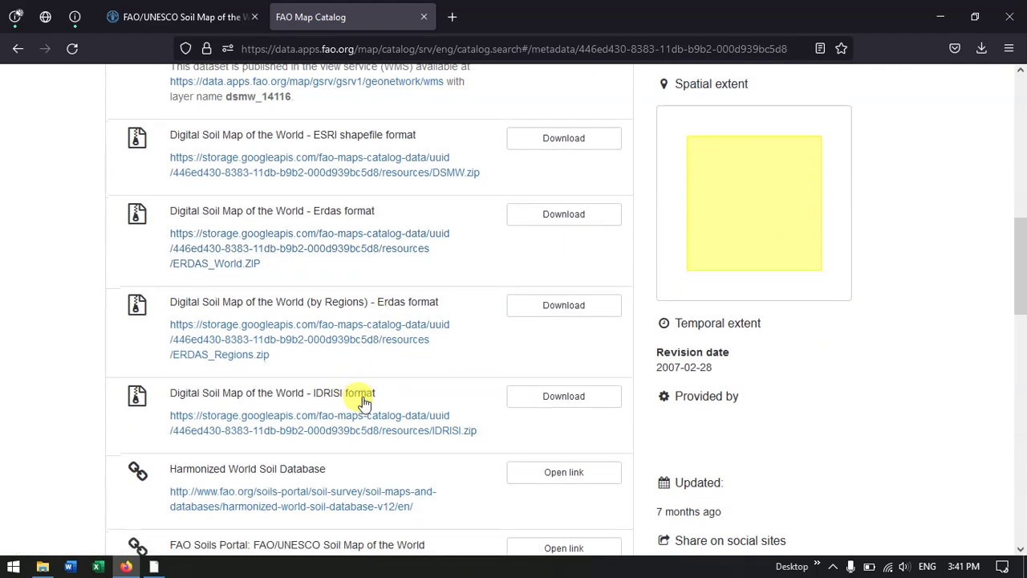
{"action": "scroll", "coordinate": [417, 359], "scroll_direction": "up", "scroll_amount": 2}
{"action": "scroll", "coordinate": [422, 357], "scroll_direction": "up", "scroll_amount": 1}
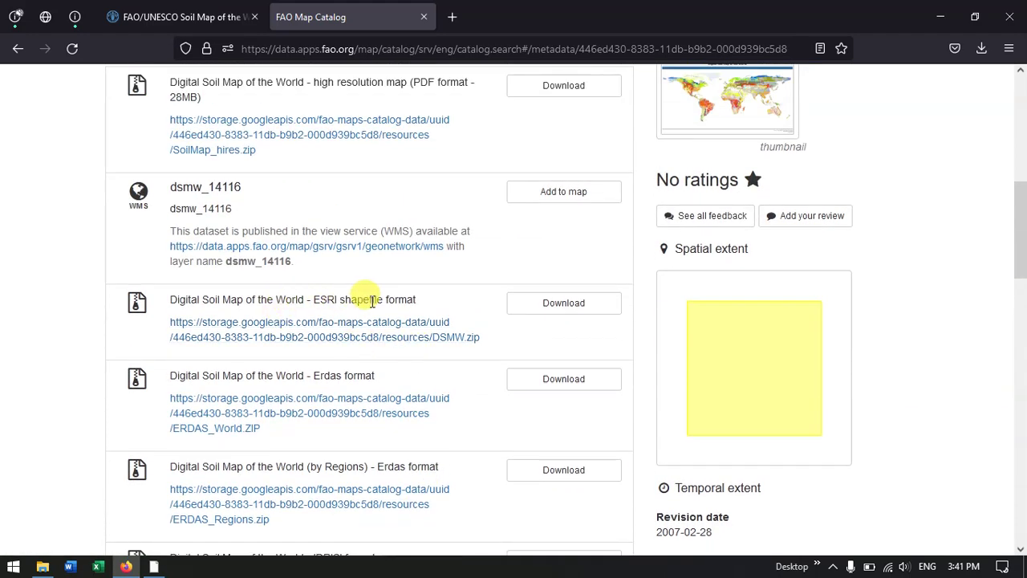
Download the ESRI shapefile archive DSMW.zip (22.0 MB)
{"action": "left_click", "coordinate": [550, 307]}
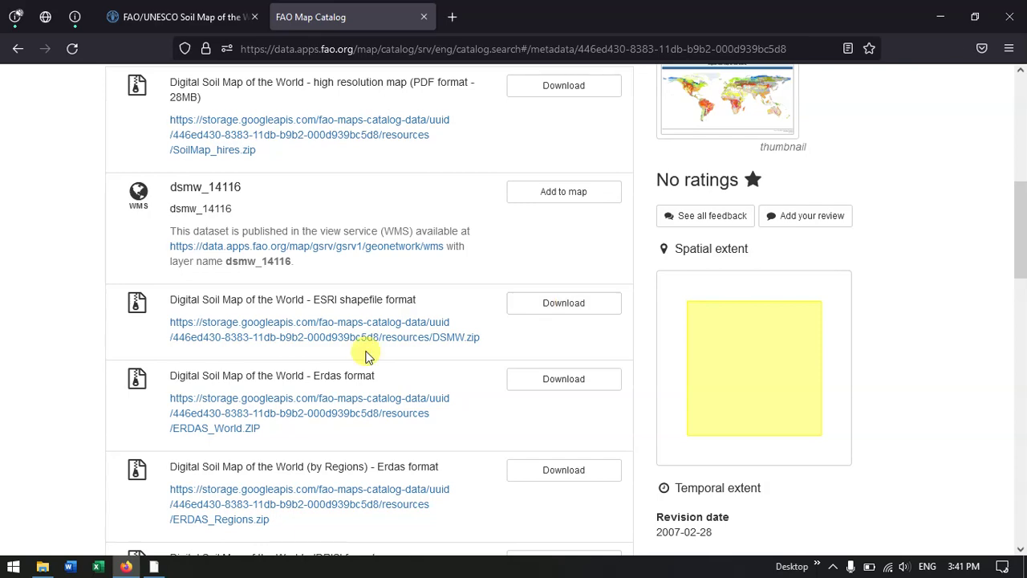
{"action": "left_click", "coordinate": [553, 303]}
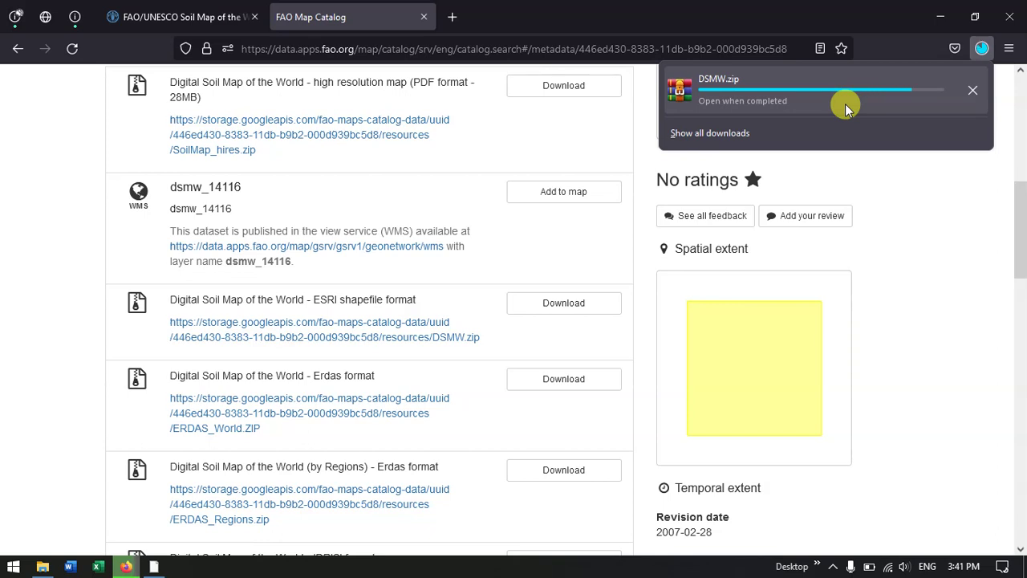
{"action": "scroll", "coordinate": [603, 198], "scroll_direction": "up", "scroll_amount": 1}
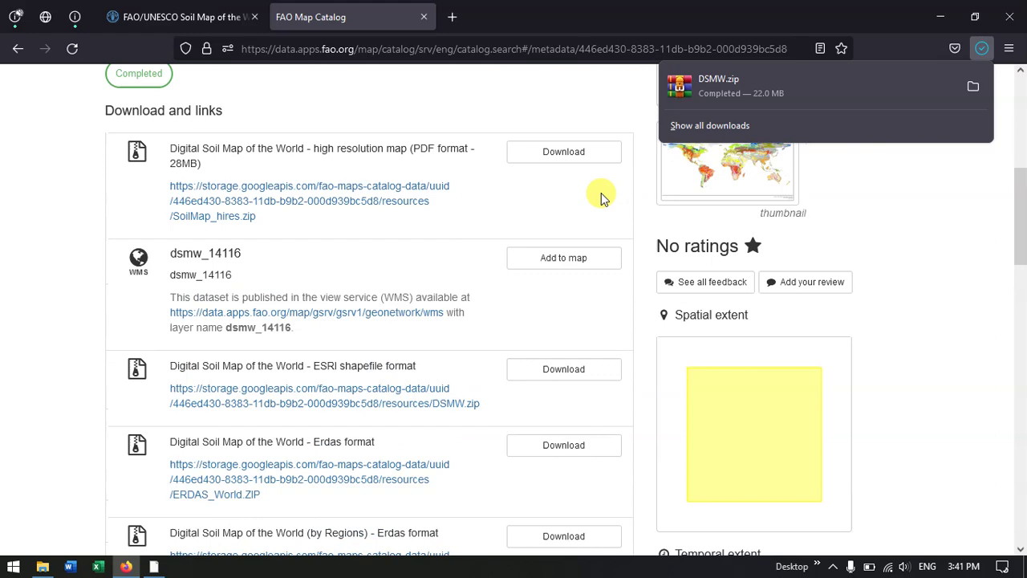
{"action": "scroll", "coordinate": [585, 197], "scroll_direction": "up", "scroll_amount": 5}
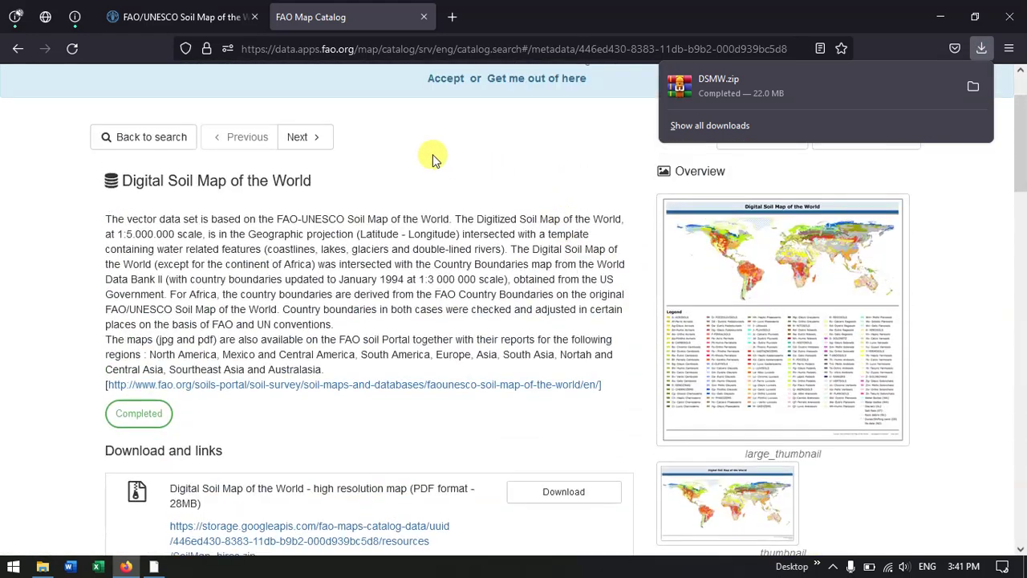
Search the map catalog for 'Digital Soil Map of the World'
{"action": "left_click", "coordinate": [183, 20]}
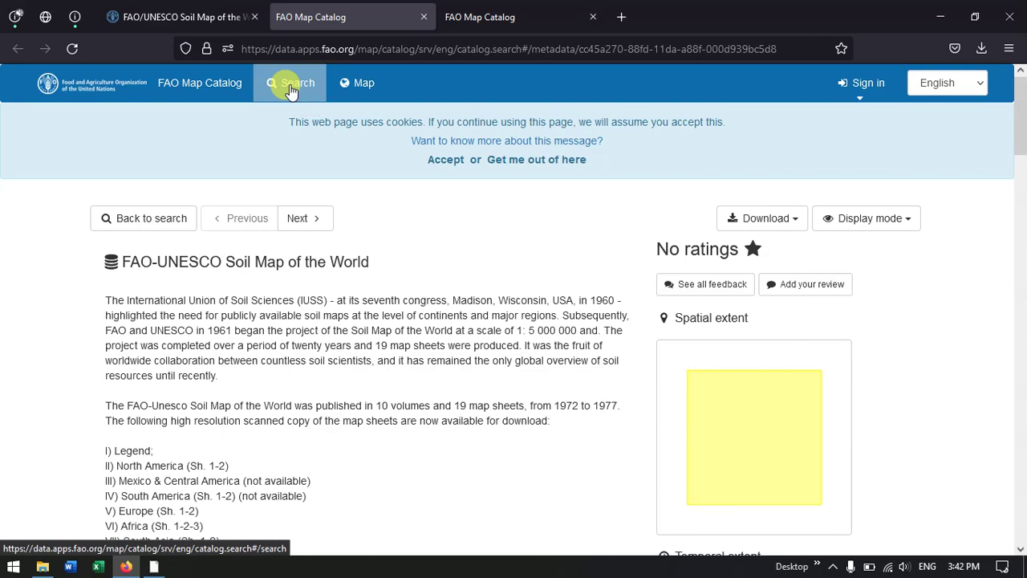
{"action": "left_click", "coordinate": [291, 86]}
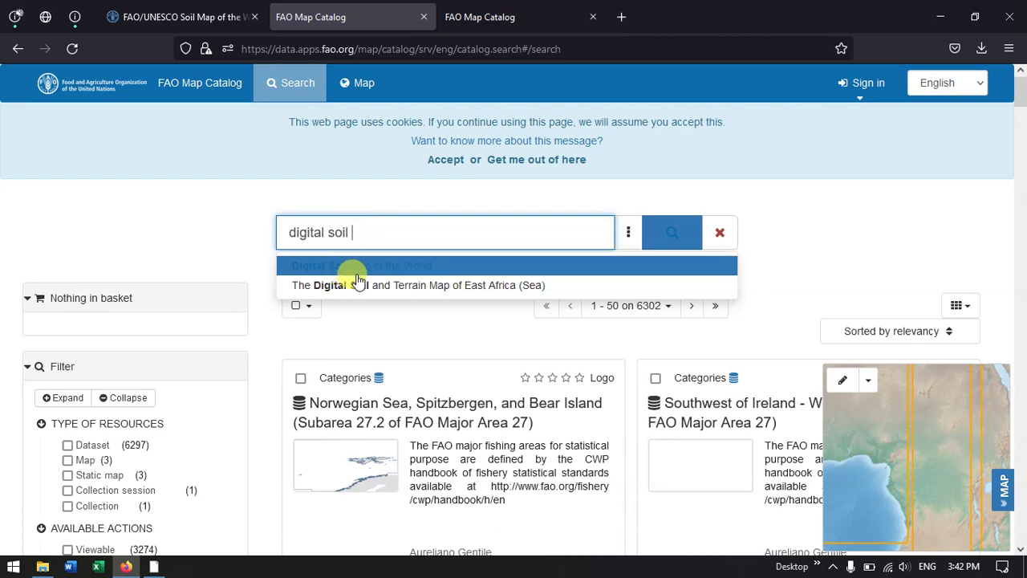
{"action": "left_click", "coordinate": [425, 271]}
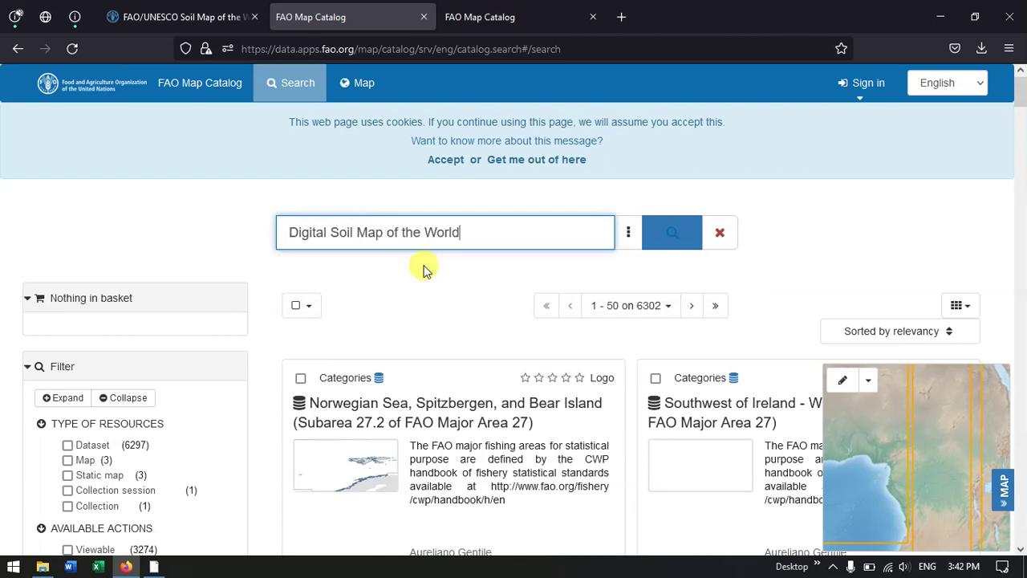
{"action": "left_click", "coordinate": [652, 238]}
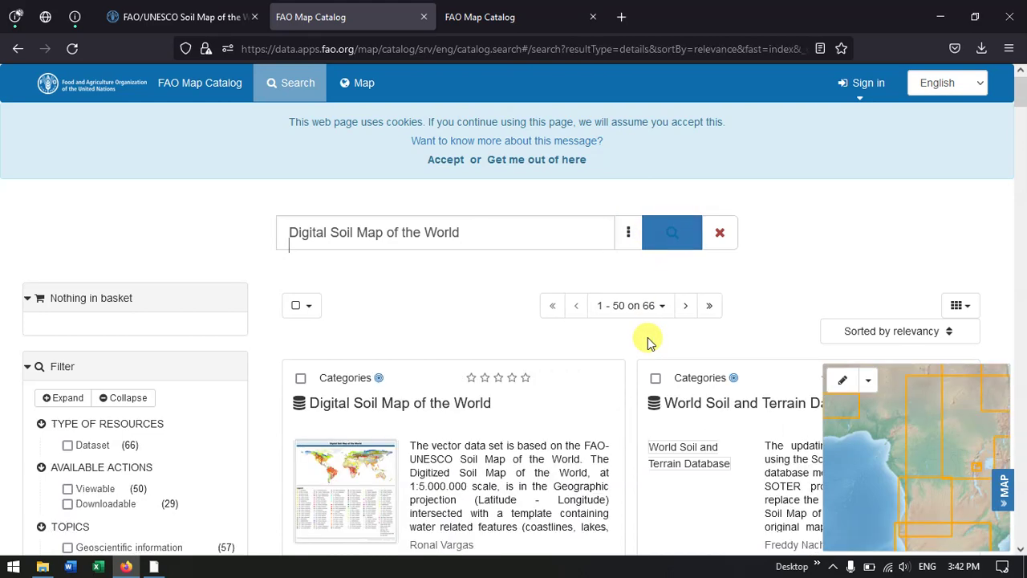
Show the five download formats for the Digital Soil Map of the World result
{"action": "scroll", "coordinate": [647, 339], "scroll_direction": "down", "scroll_amount": 2}
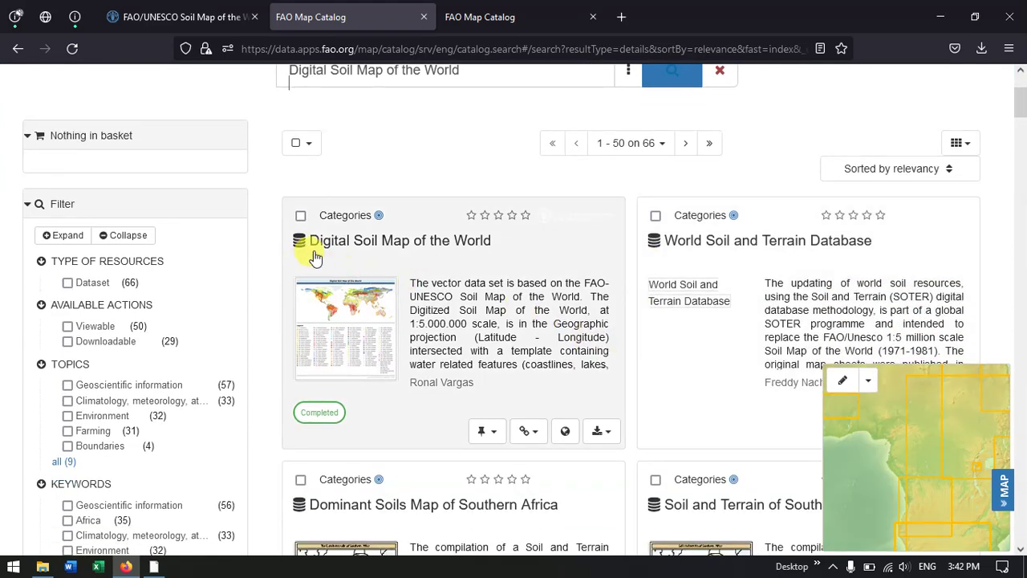
{"action": "scroll", "coordinate": [529, 269], "scroll_direction": "down", "scroll_amount": 1}
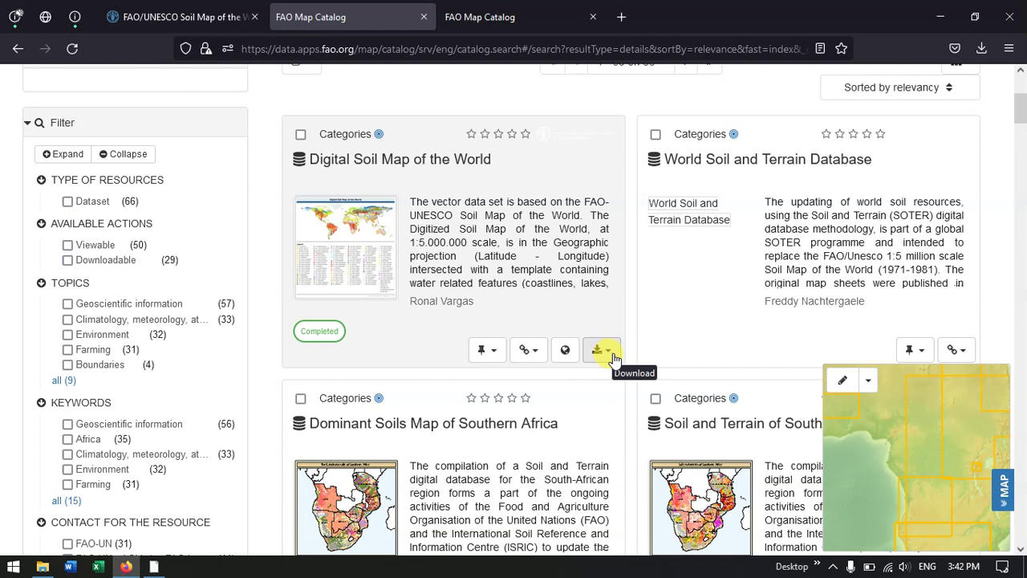
{"action": "left_click", "coordinate": [613, 357]}
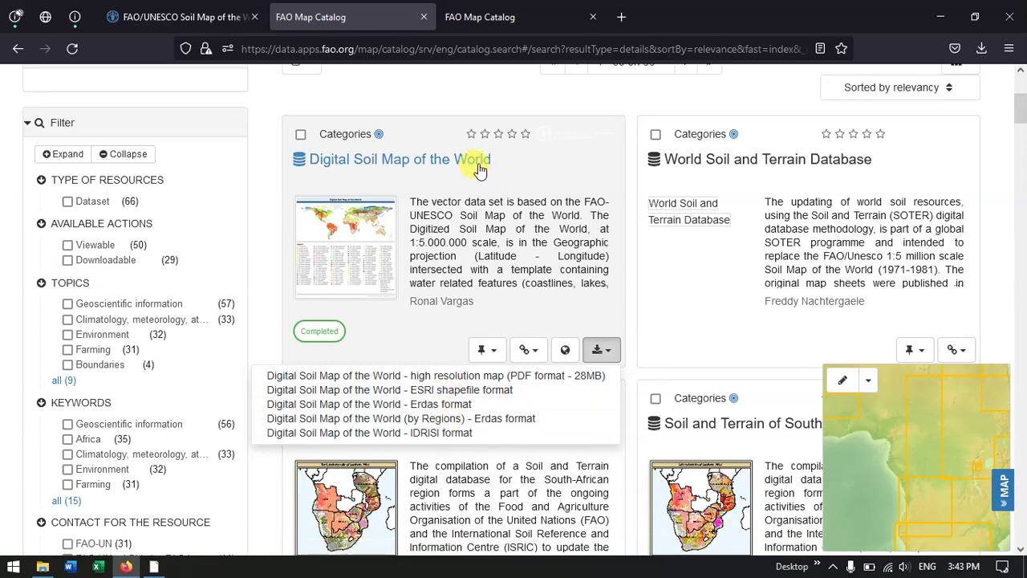
{"action": "scroll", "coordinate": [539, 171], "scroll_direction": "up", "scroll_amount": 1}
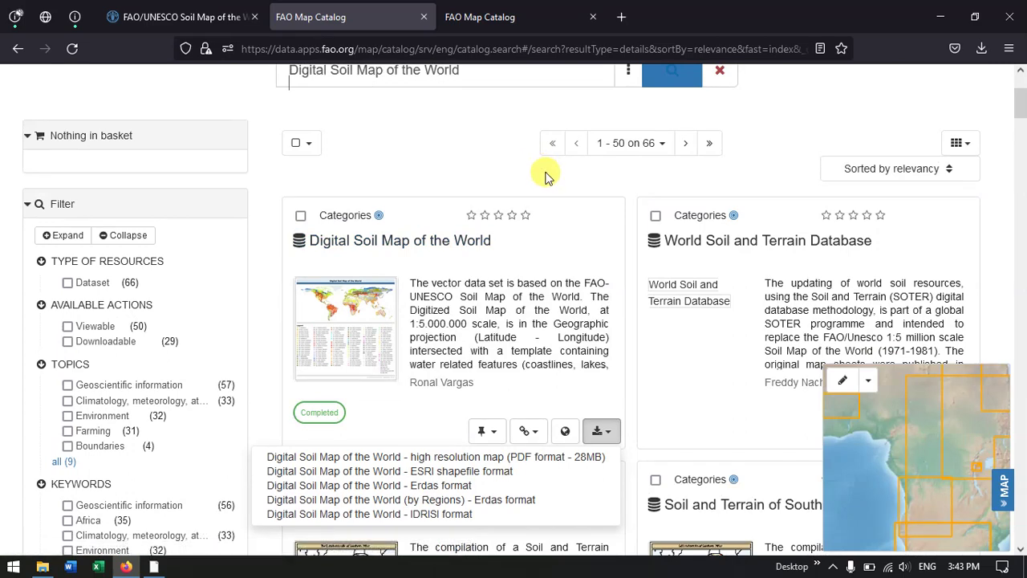
{"action": "scroll", "coordinate": [548, 173], "scroll_direction": "up", "scroll_amount": 1}
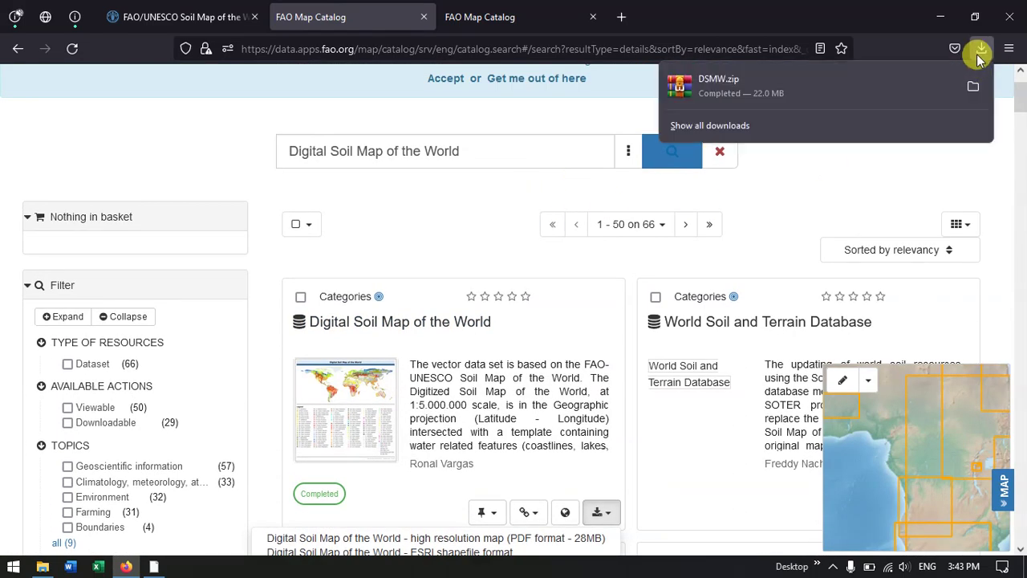
Extract DSMW.zip into the Data folder and refresh to show DSMW.shp and companion files
{"action": "left_click", "coordinate": [972, 87]}
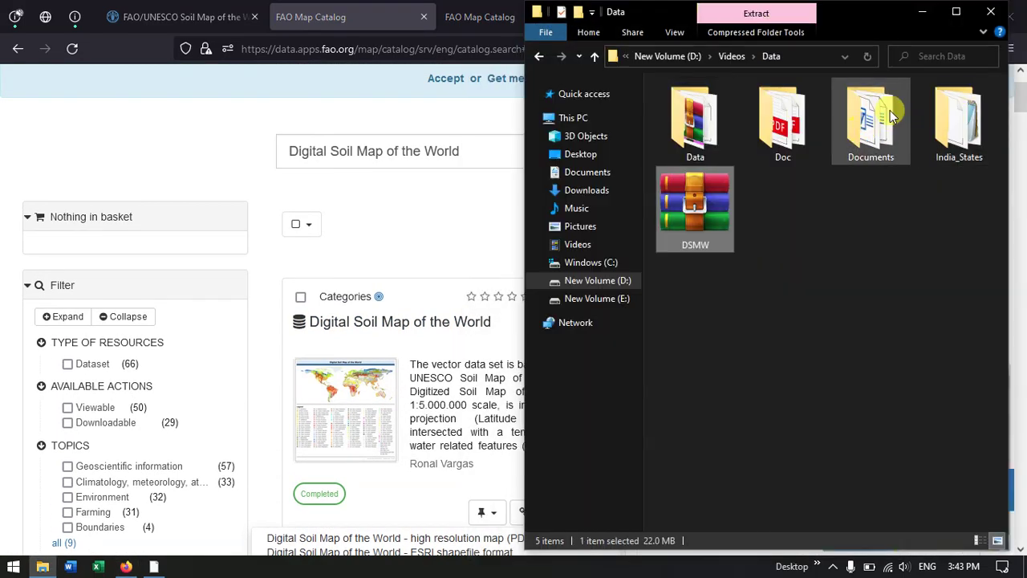
{"action": "left_click", "coordinate": [969, 14]}
{"action": "left_click", "coordinate": [586, 194]}
{"action": "left_click", "coordinate": [514, 120]}
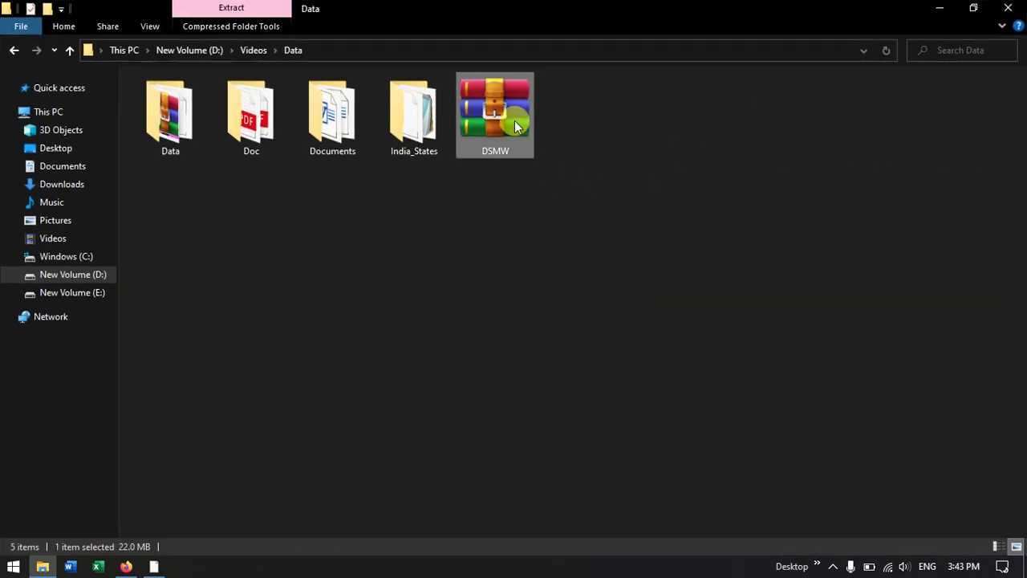
{"action": "right_click", "coordinate": [514, 121]}
{"action": "left_click", "coordinate": [561, 181]}
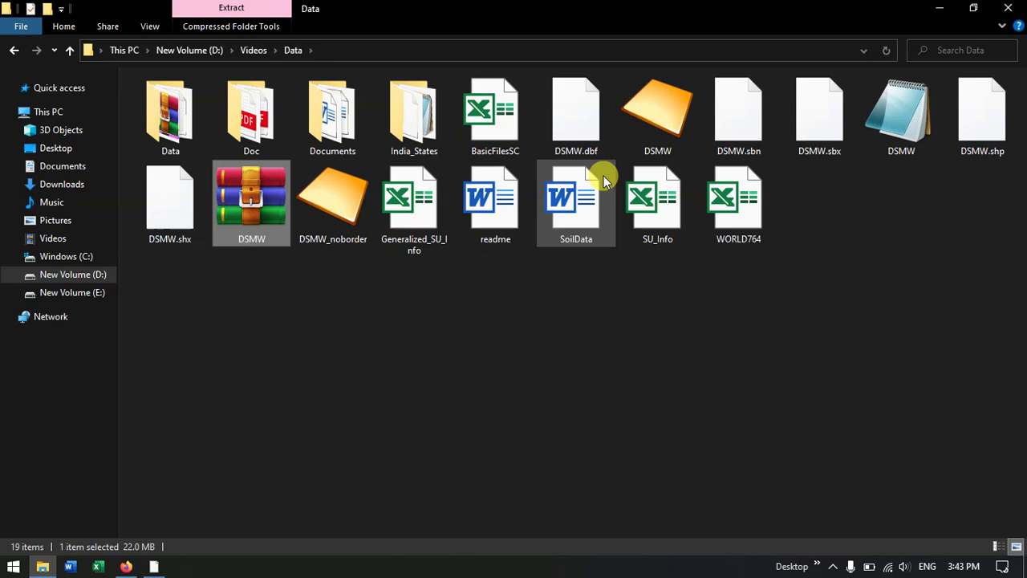
{"action": "right_click", "coordinate": [679, 355]}
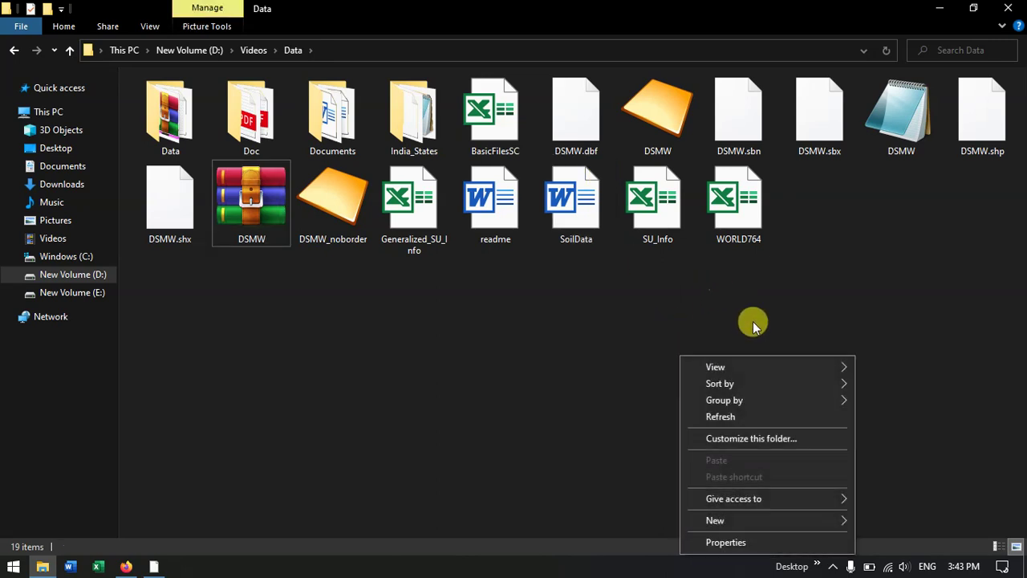
{"action": "left_click", "coordinate": [767, 417]}
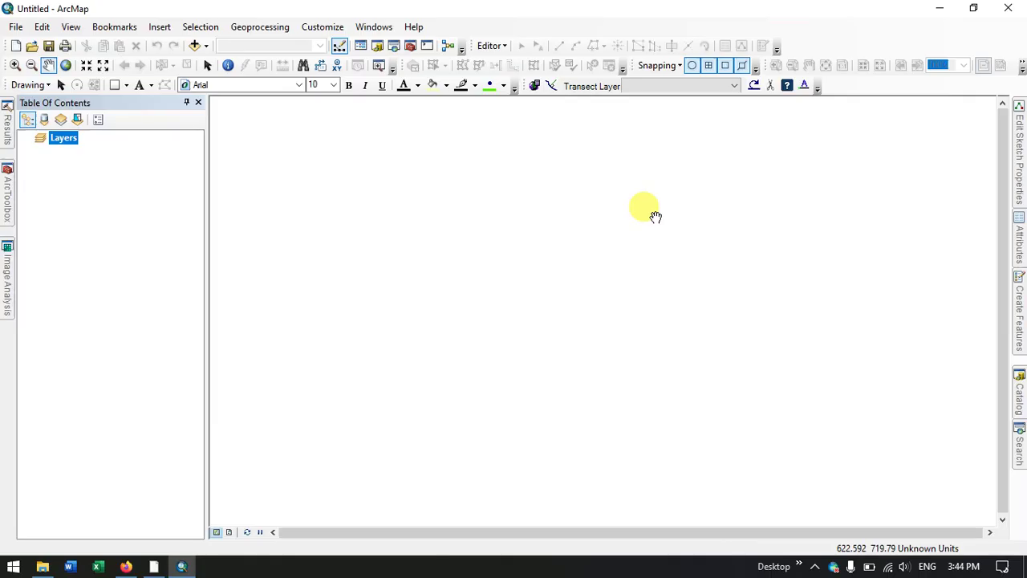
Add DSMW.shp from the Data folder, accepting the unknown spatial reference warning
{"action": "left_click", "coordinate": [205, 47]}
{"action": "left_click", "coordinate": [220, 63]}
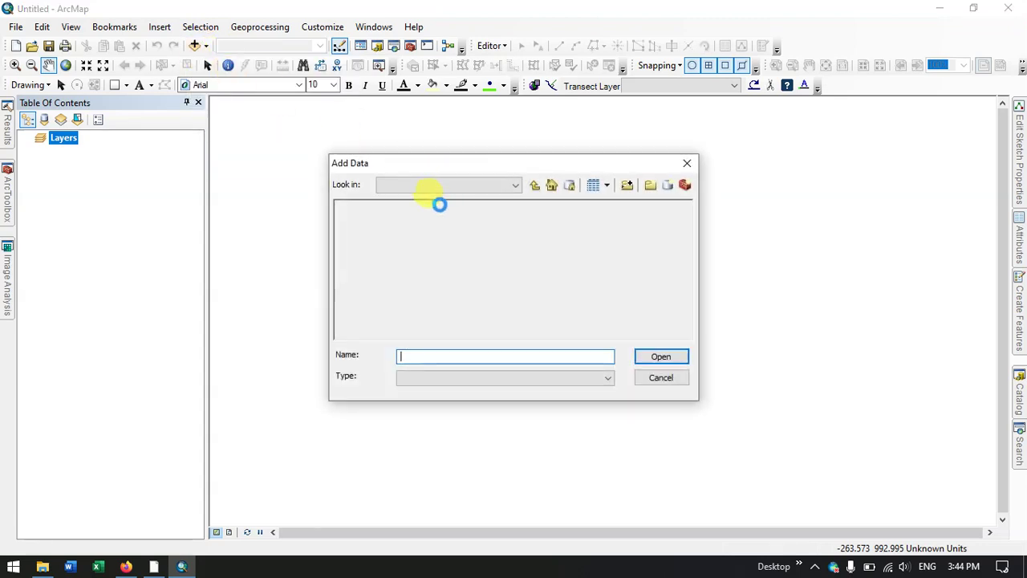
{"action": "left_click", "coordinate": [534, 191]}
{"action": "double_click", "coordinate": [356, 207]}
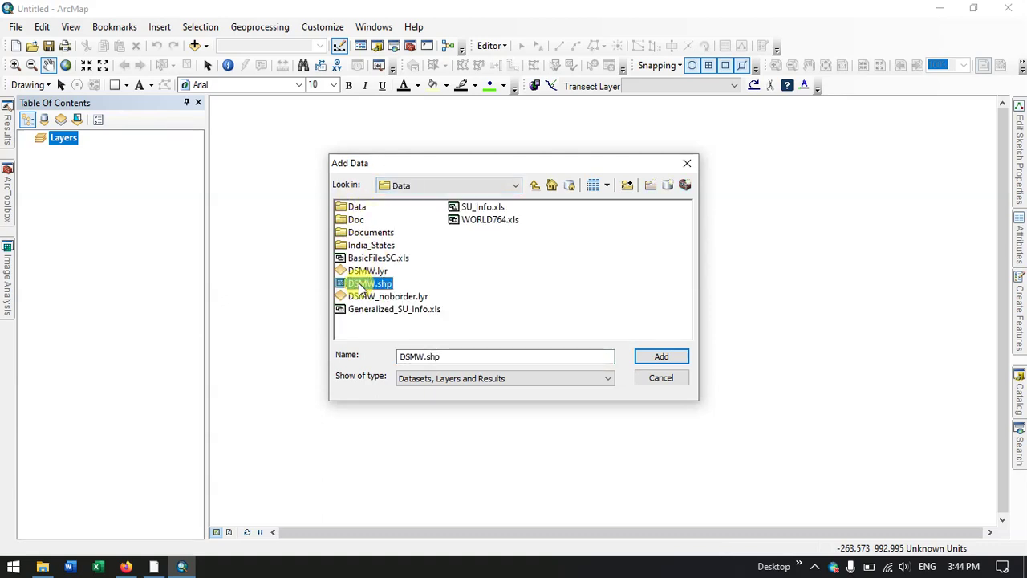
{"action": "left_click", "coordinate": [43, 566]}
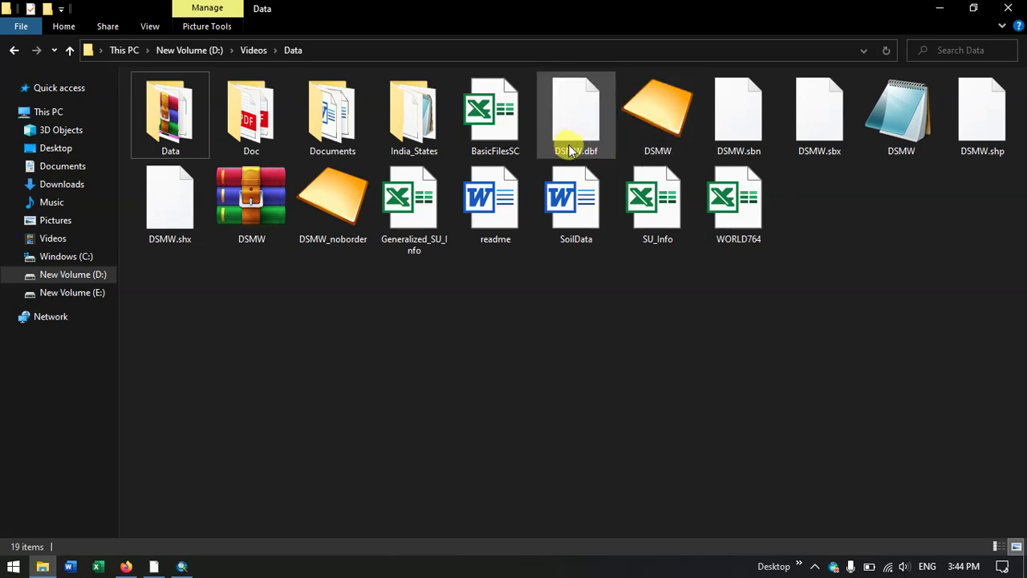
{"action": "left_click", "coordinate": [931, 8]}
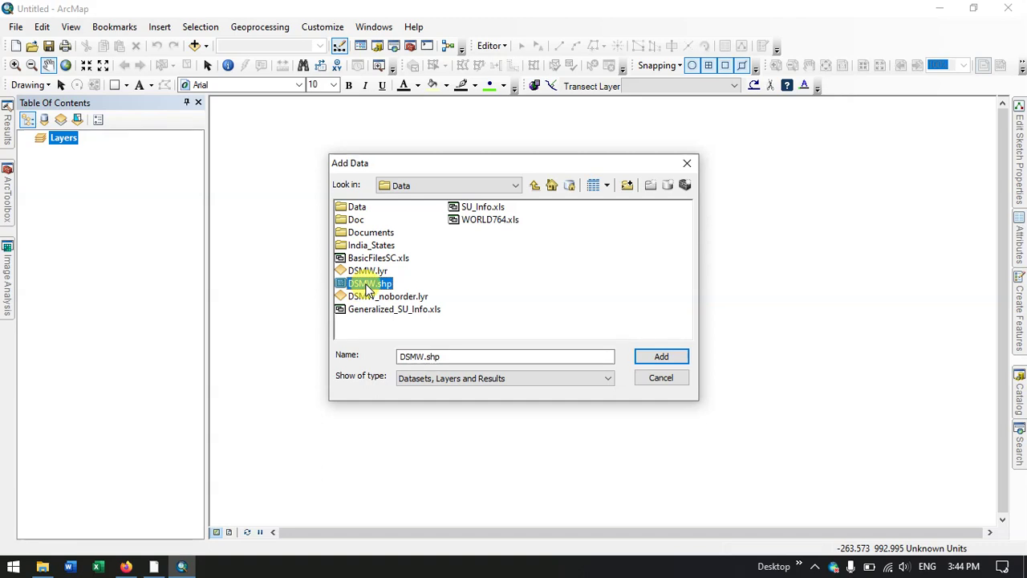
{"action": "left_click", "coordinate": [657, 358]}
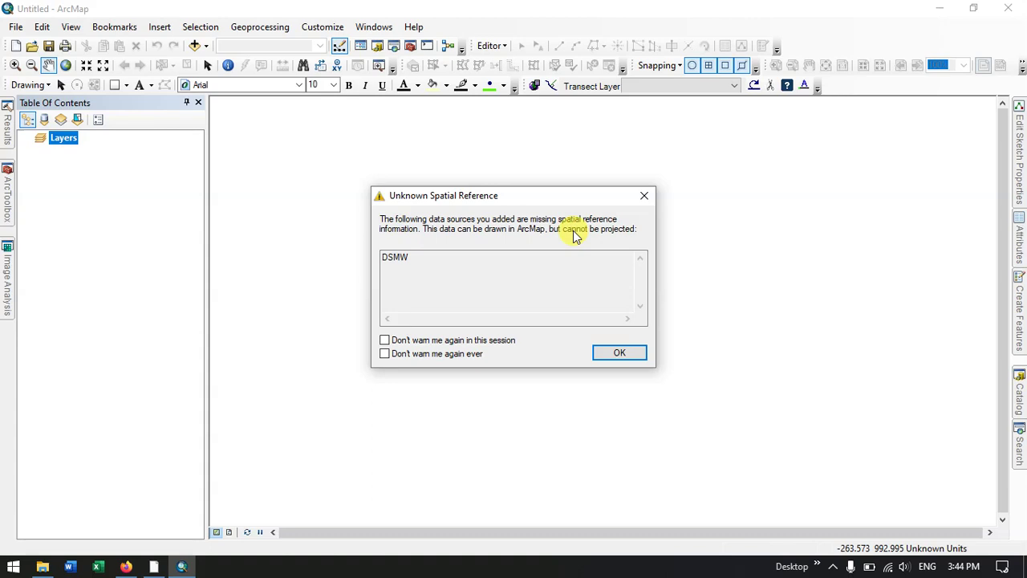
{"action": "left_click", "coordinate": [637, 357]}
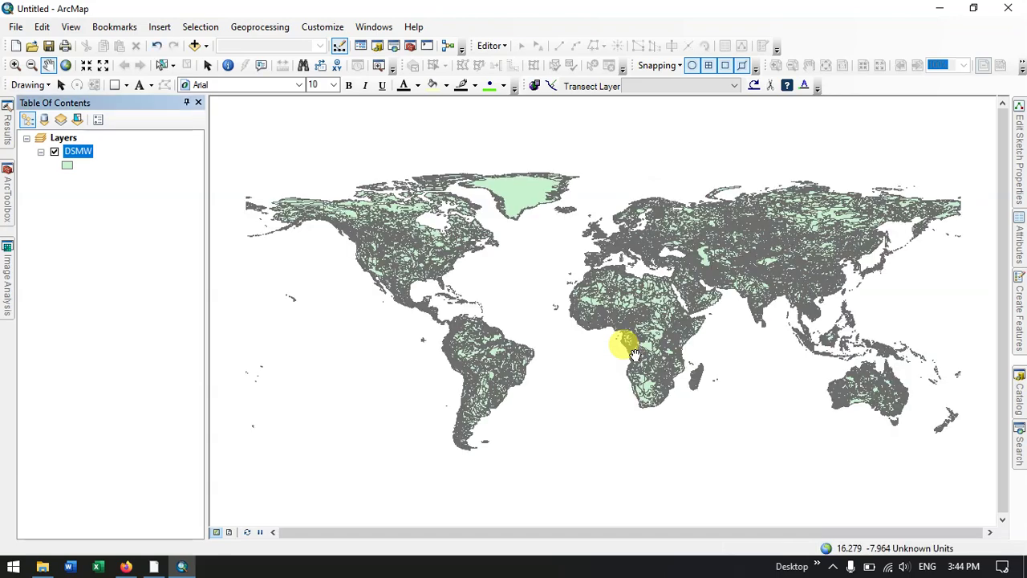
{"action": "left_click", "coordinate": [206, 46]}
{"action": "left_click", "coordinate": [210, 62]}
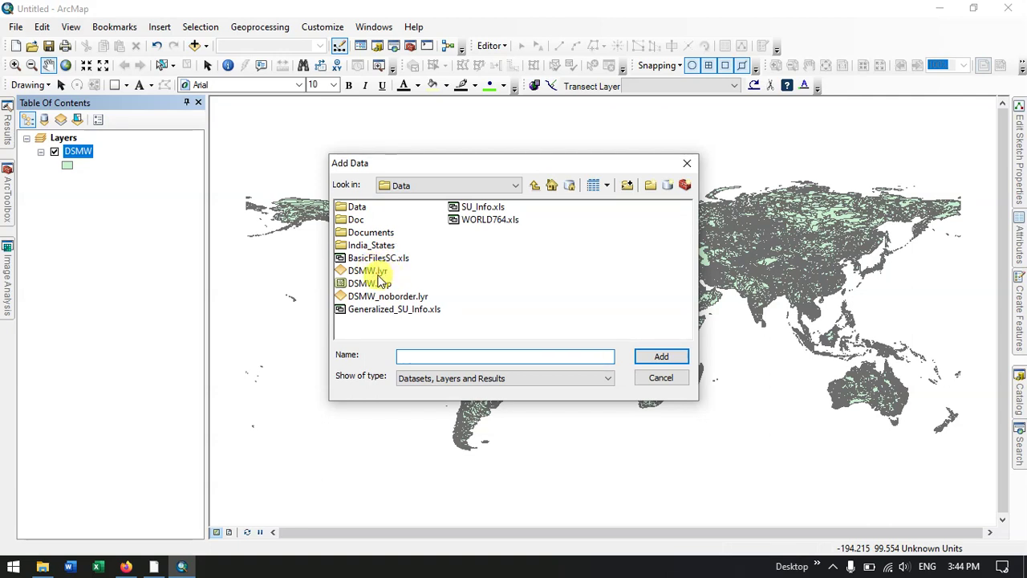
Add the DSMW.lyr soil-class layer and relink the broken DSMW layer to DSMW.shp
{"action": "left_click", "coordinate": [377, 272]}
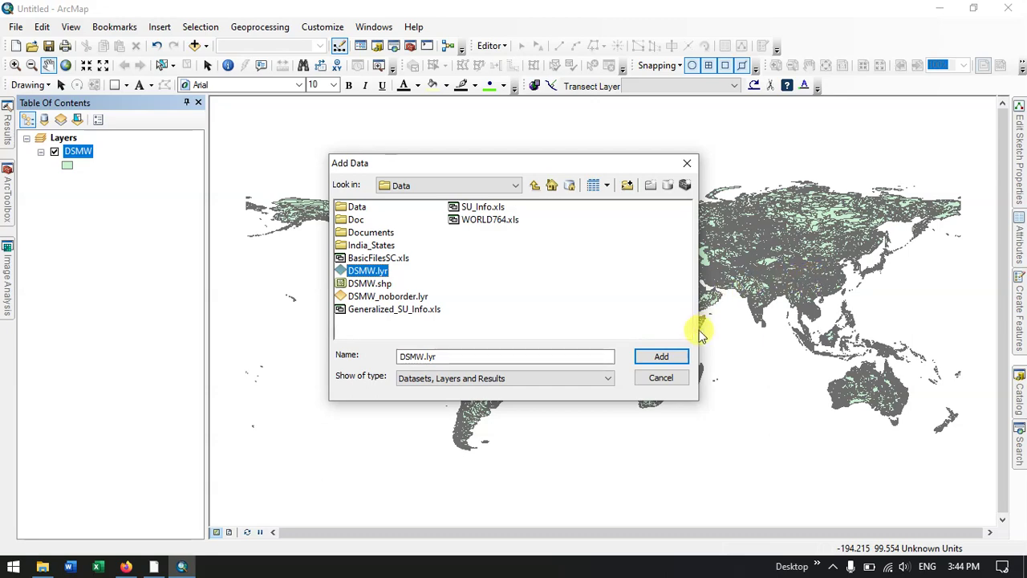
{"action": "left_click", "coordinate": [662, 356]}
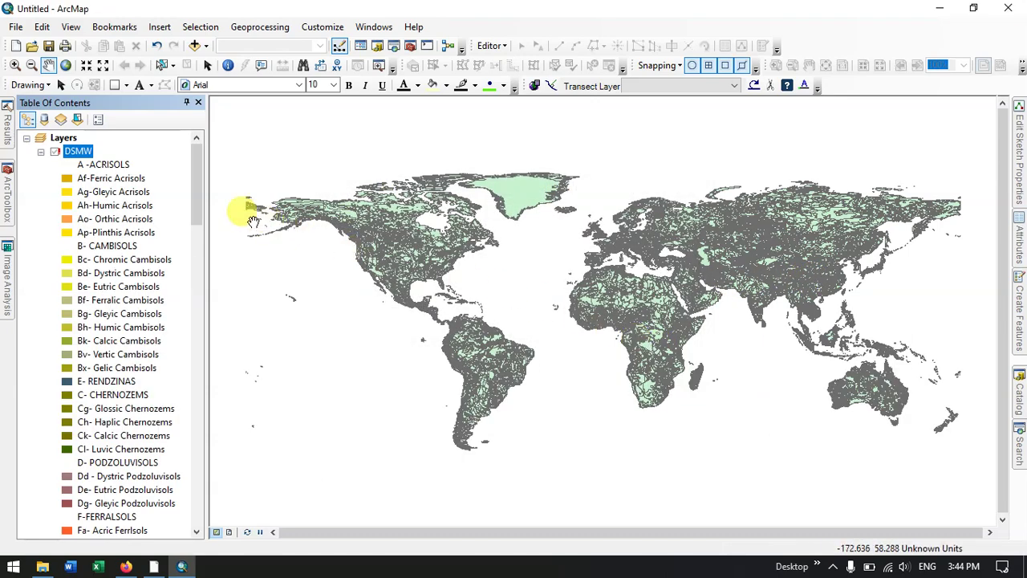
{"action": "scroll", "coordinate": [149, 223], "scroll_direction": "down", "scroll_amount": 1}
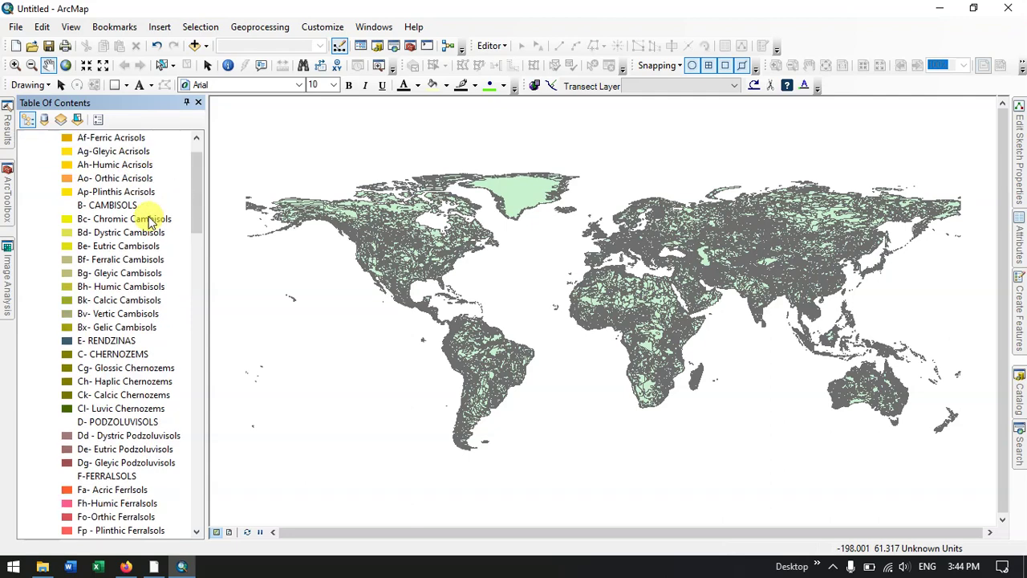
{"action": "scroll", "coordinate": [150, 223], "scroll_direction": "down", "scroll_amount": 20}
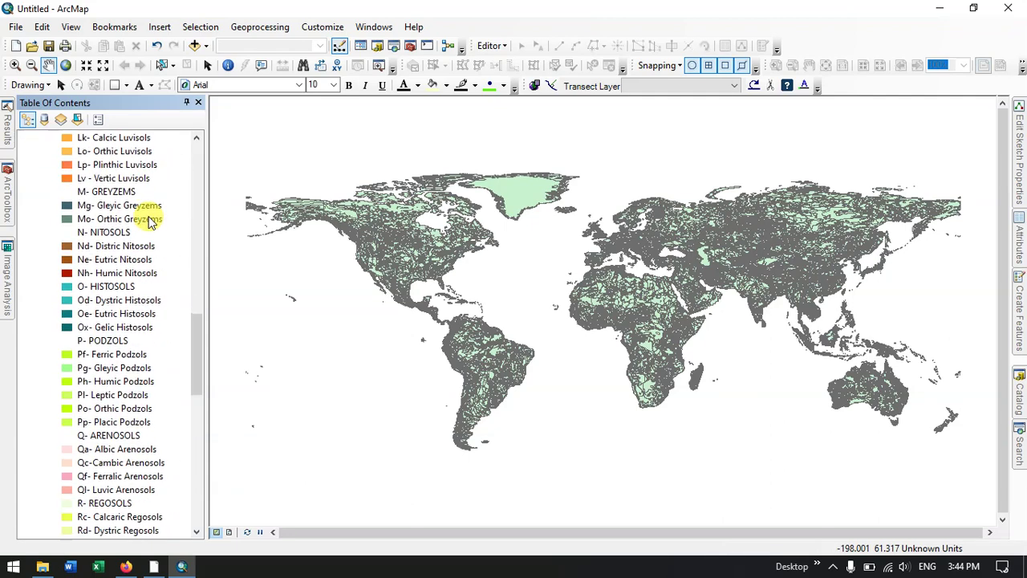
{"action": "scroll", "coordinate": [149, 222], "scroll_direction": "down", "scroll_amount": 20}
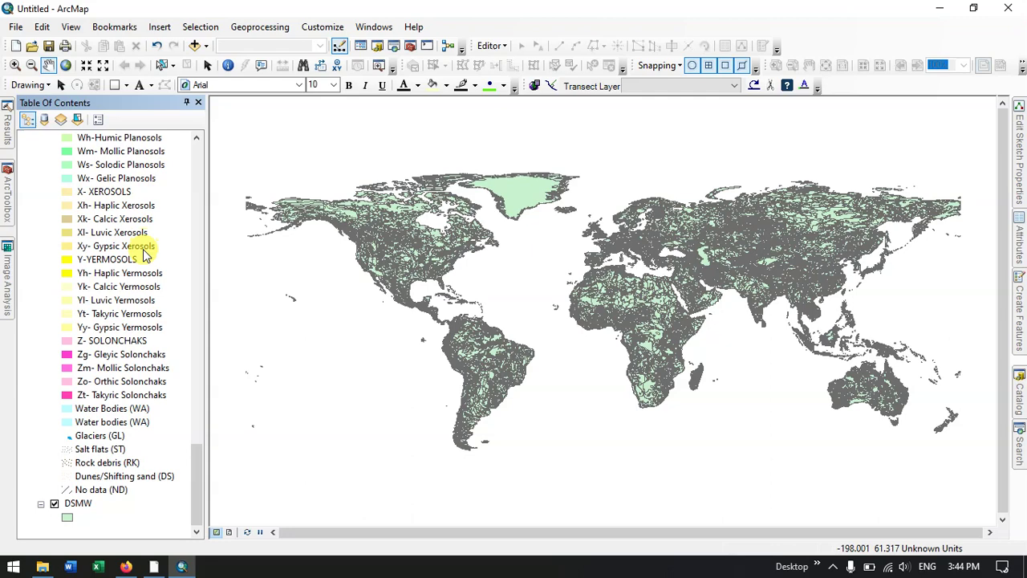
{"action": "scroll", "coordinate": [145, 255], "scroll_direction": "up", "scroll_amount": 20}
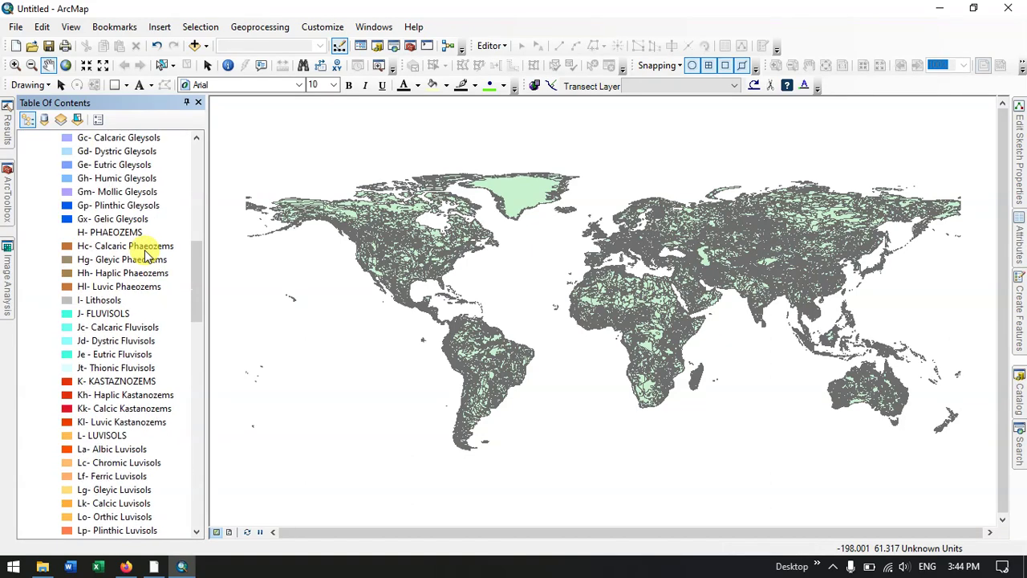
{"action": "scroll", "coordinate": [149, 241], "scroll_direction": "up", "scroll_amount": 5}
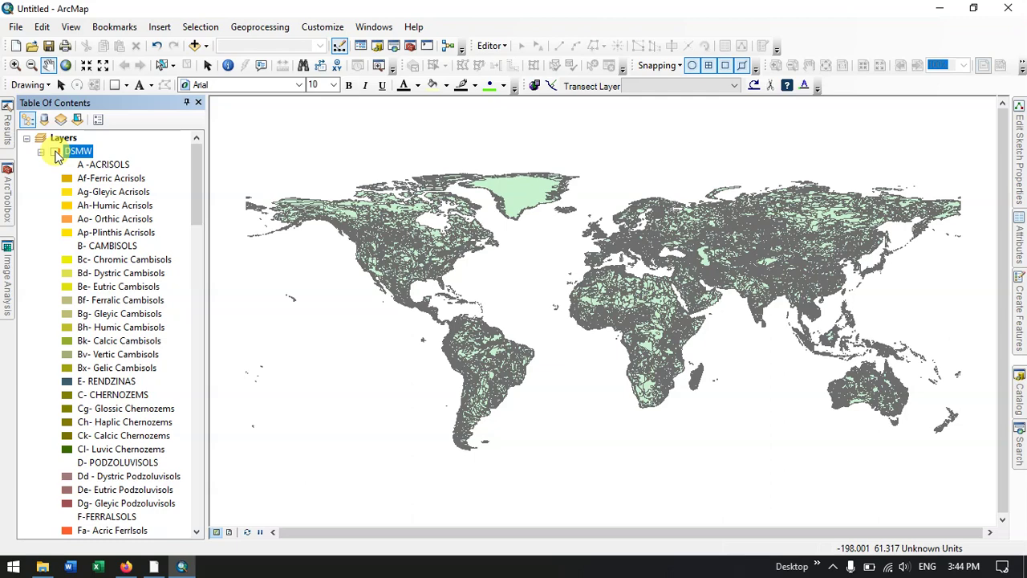
{"action": "left_click", "coordinate": [56, 154]}
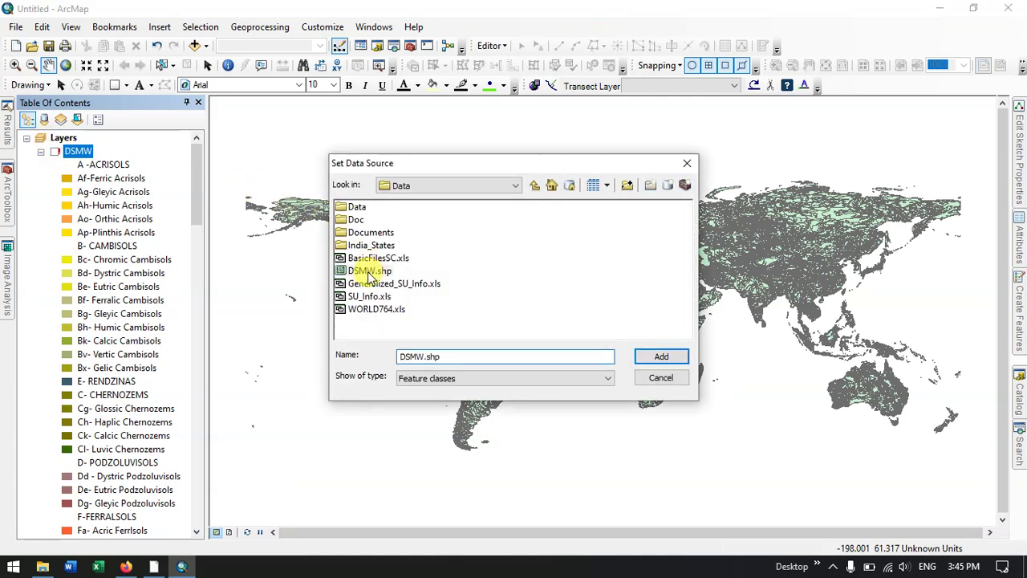
{"action": "left_click", "coordinate": [658, 356]}
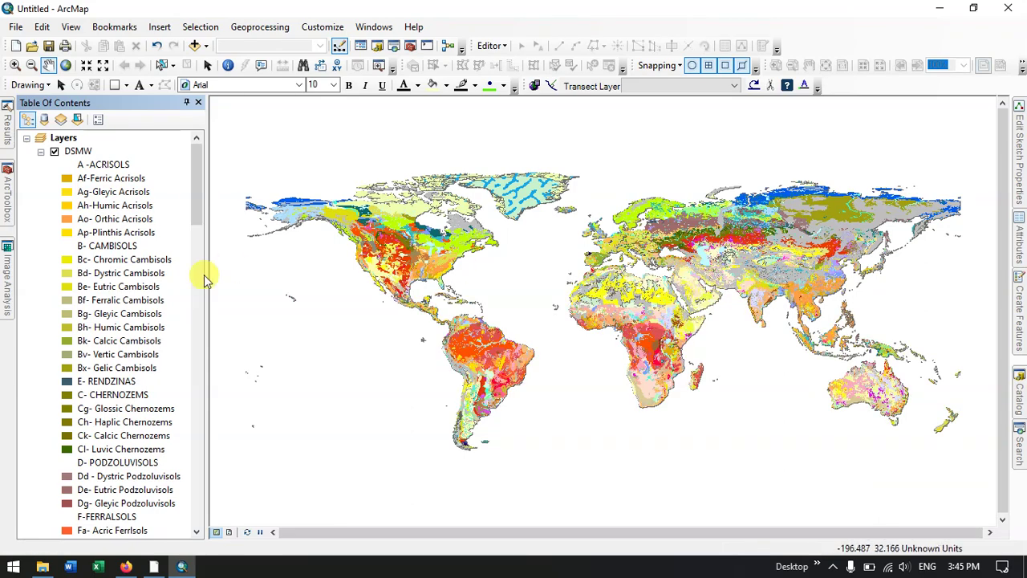
{"action": "mouse_move", "coordinate": [201, 220]}
{"action": "left_mouse_down"}
{"action": "mouse_move", "coordinate": [177, 509]}
{"action": "mouse_move", "coordinate": [188, 420]}
{"action": "mouse_move", "coordinate": [181, 294]}
{"action": "mouse_move", "coordinate": [195, 222]}
{"action": "left_mouse_up"}
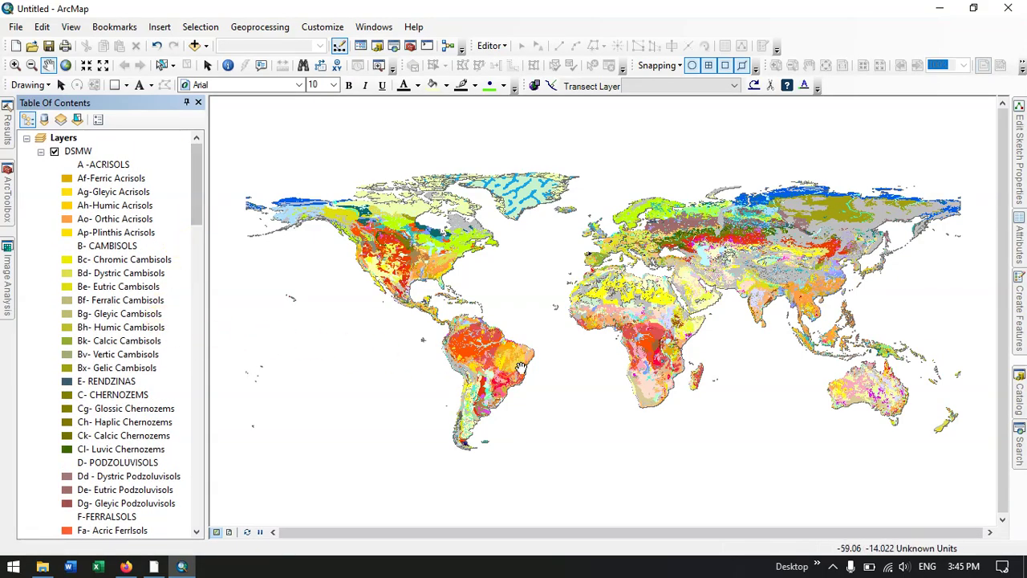
{"action": "scroll", "coordinate": [750, 313], "scroll_direction": "down", "scroll_amount": 2}
{"action": "scroll", "coordinate": [773, 294], "scroll_direction": "down", "scroll_amount": 2}
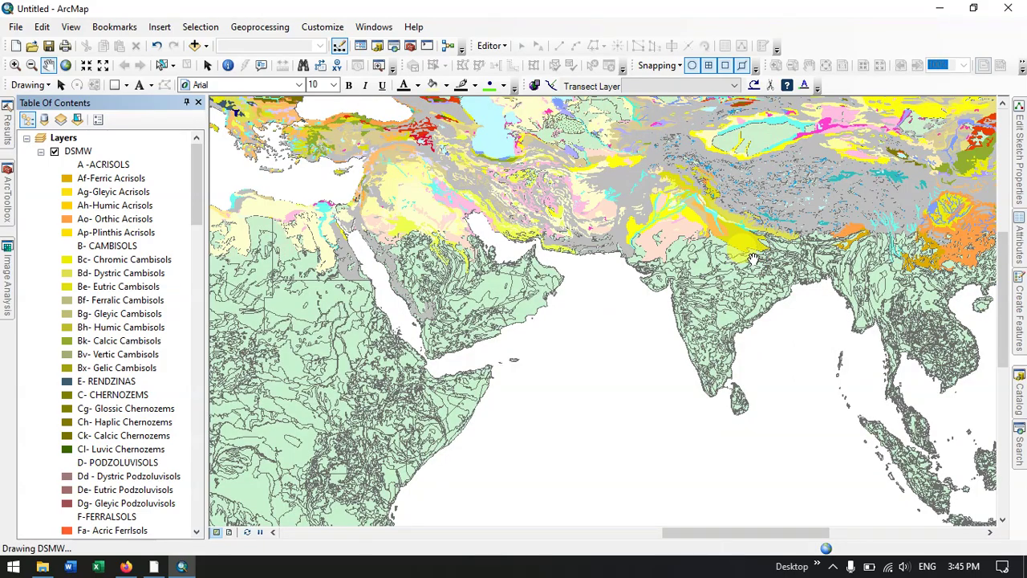
{"action": "left_click_drag", "start_coordinate": [769, 267], "coordinate": [554, 315]}
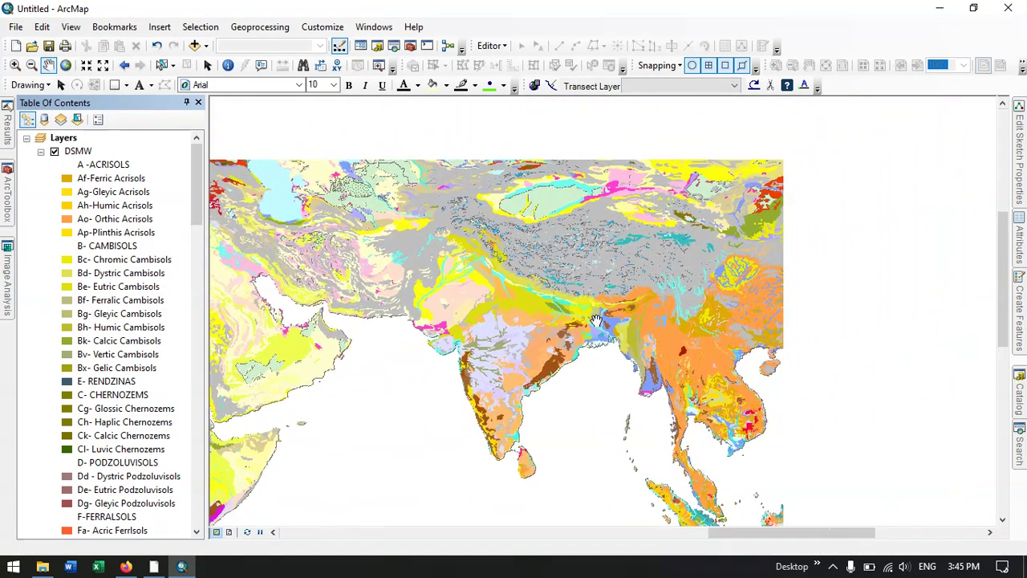
{"action": "left_click_drag", "start_coordinate": [754, 300], "coordinate": [986, 272]}
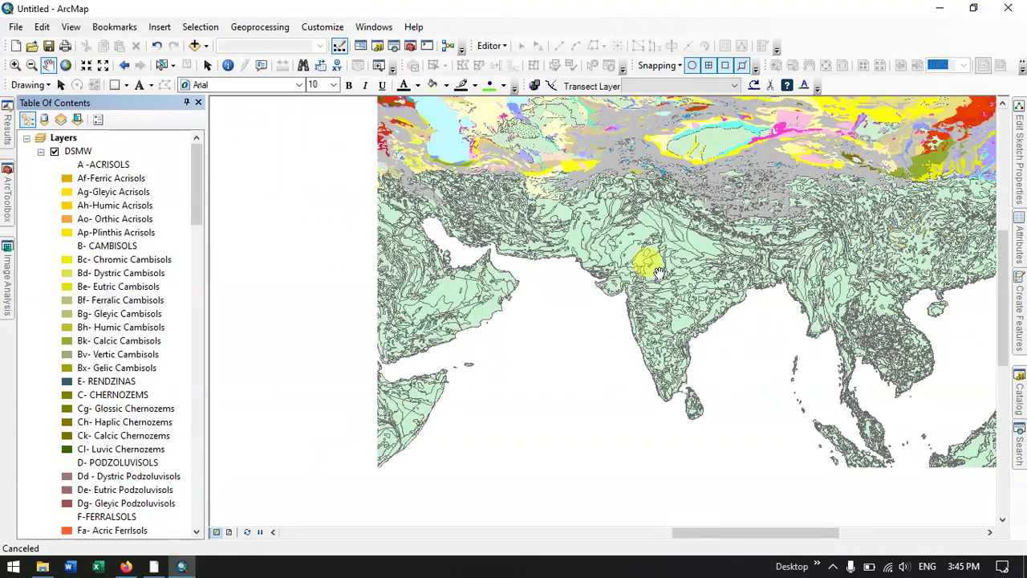
{"action": "left_click_drag", "start_coordinate": [217, 273], "coordinate": [770, 261]}
{"action": "left_click_drag", "start_coordinate": [584, 328], "coordinate": [647, 250]}
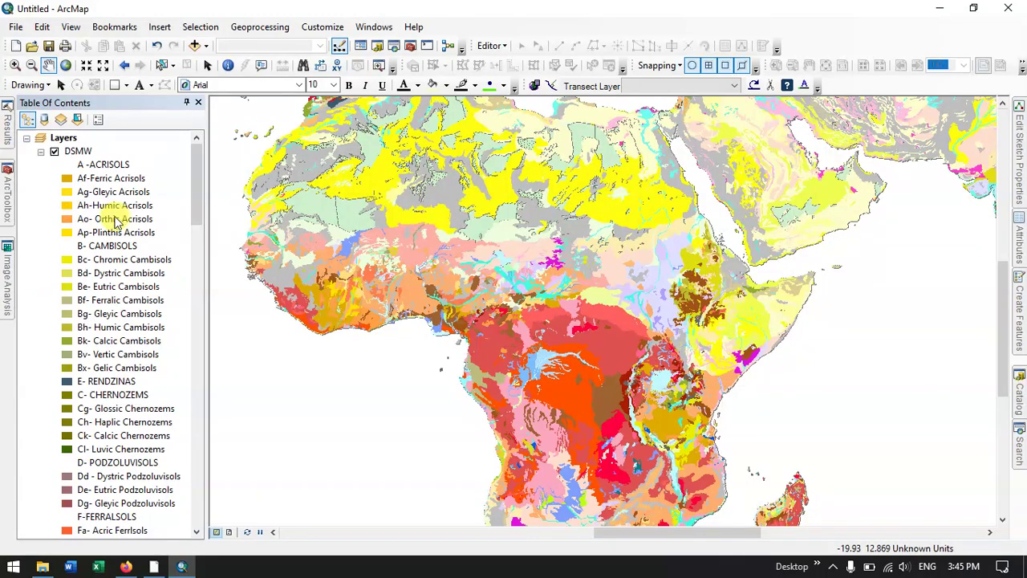
{"action": "scroll", "coordinate": [144, 234], "scroll_direction": "down", "scroll_amount": 3}
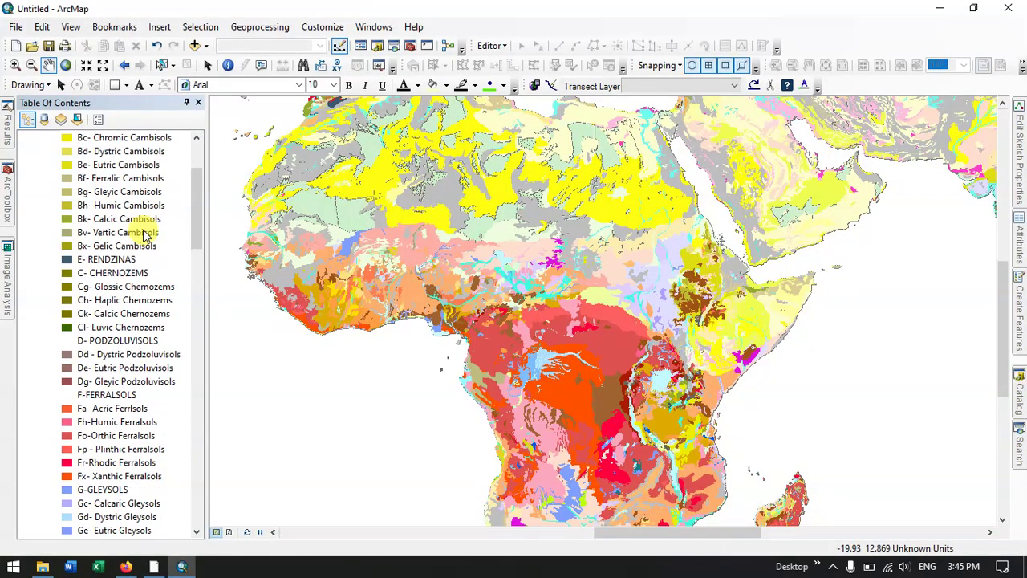
{"action": "scroll", "coordinate": [144, 233], "scroll_direction": "up", "scroll_amount": 3}
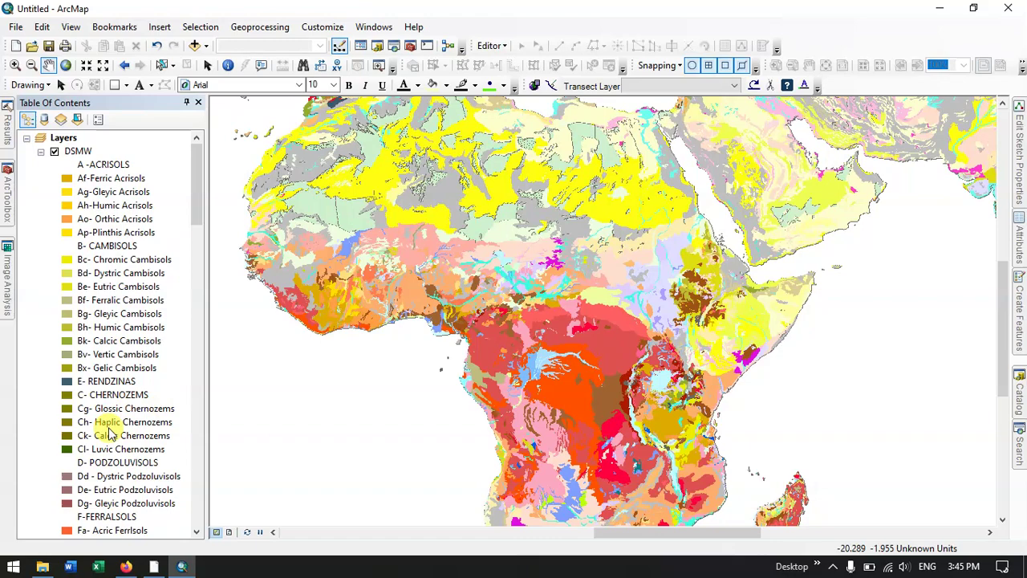
{"action": "scroll", "coordinate": [96, 202], "scroll_direction": "down", "scroll_amount": 20}
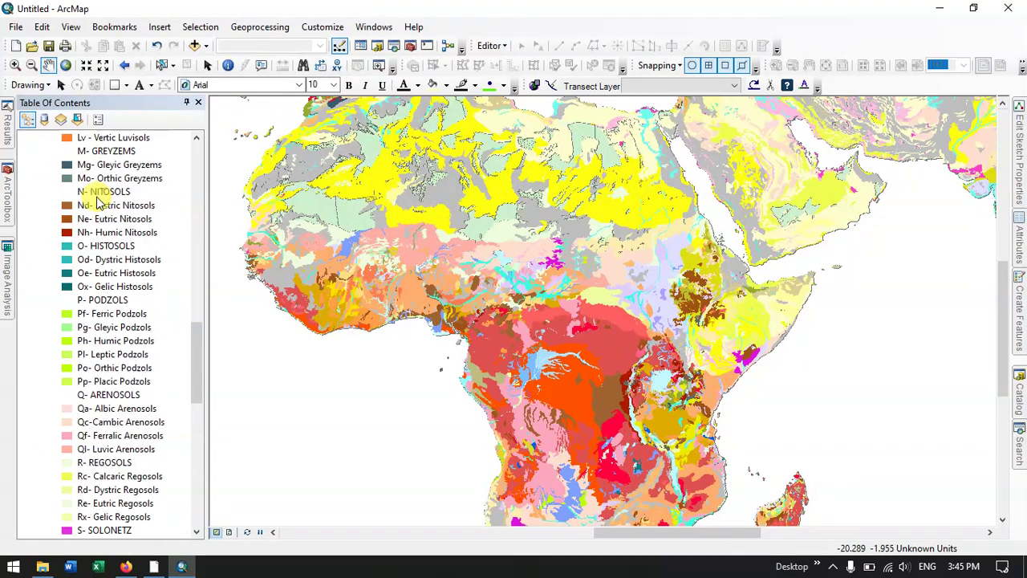
{"action": "scroll", "coordinate": [97, 202], "scroll_direction": "down", "scroll_amount": 15}
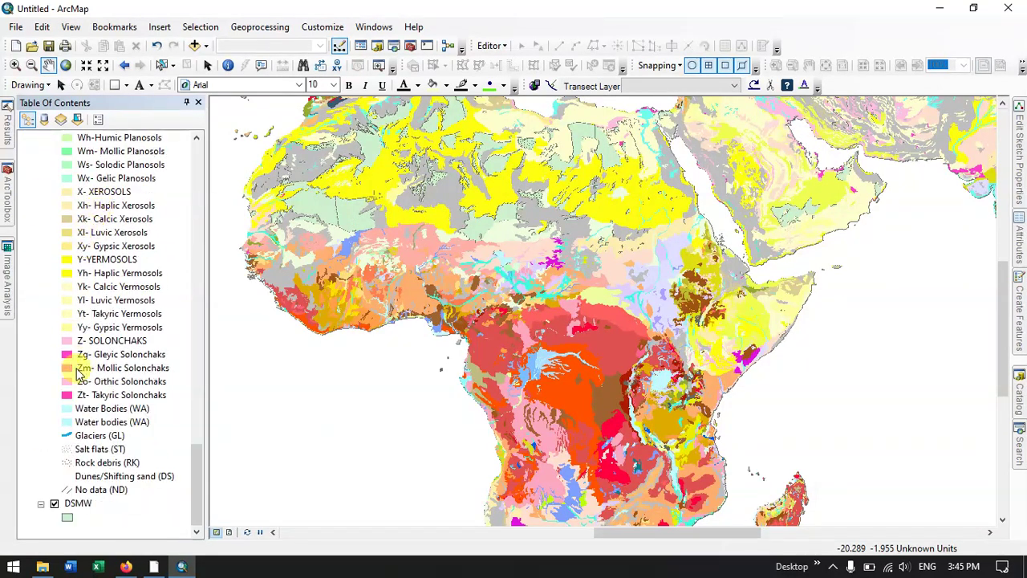
{"action": "scroll", "coordinate": [89, 313], "scroll_direction": "up", "scroll_amount": 7}
{"action": "scroll", "coordinate": [93, 259], "scroll_direction": "up", "scroll_amount": 20}
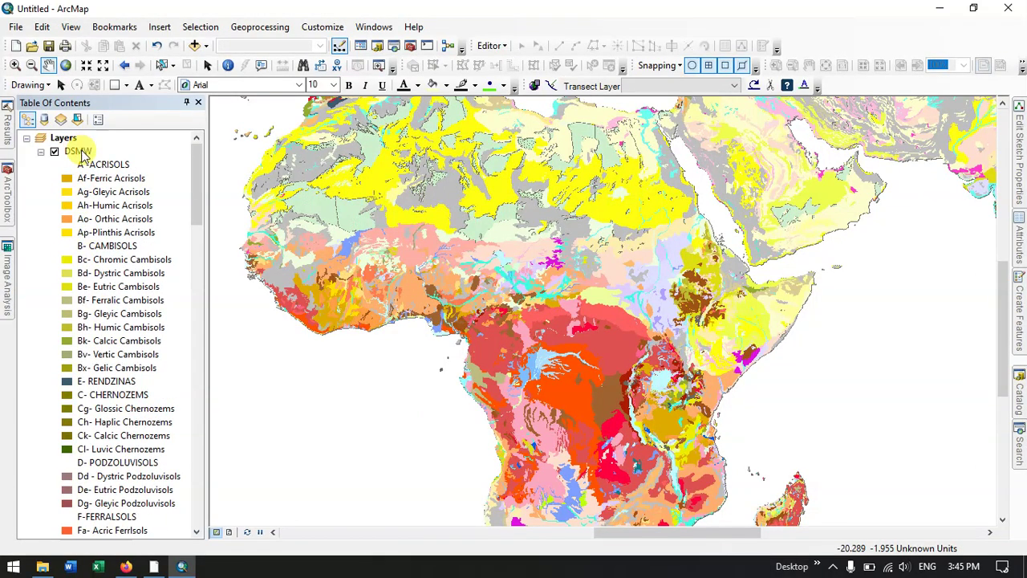
{"action": "scroll", "coordinate": [592, 294], "scroll_direction": "up", "scroll_amount": 5}
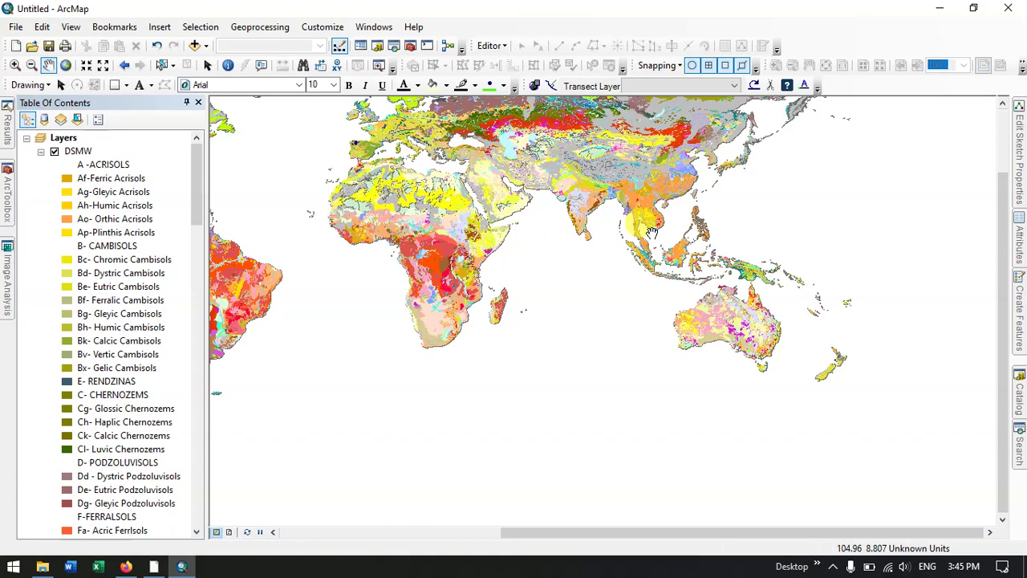
{"action": "left_click_drag", "start_coordinate": [651, 232], "coordinate": [689, 325]}
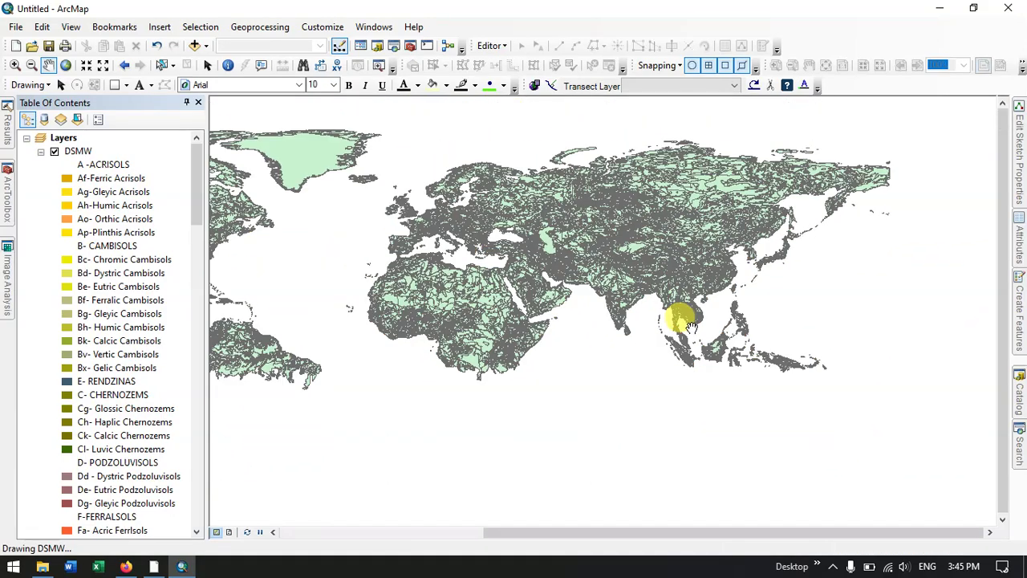
Set the data frame's coordinate system to WGS 1984 in Data Frame Properties
{"action": "right_click", "coordinate": [597, 398]}
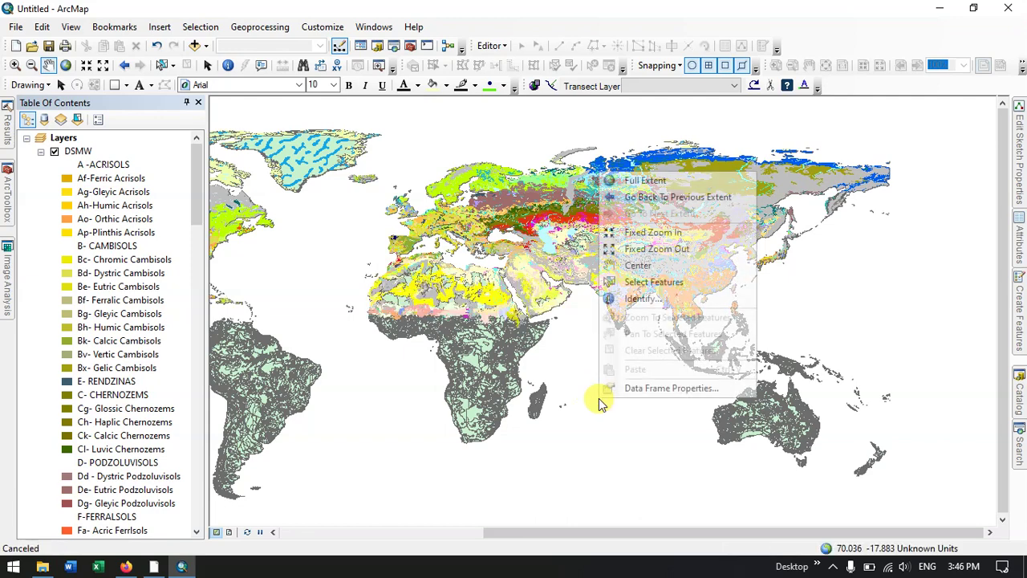
{"action": "left_click", "coordinate": [644, 391]}
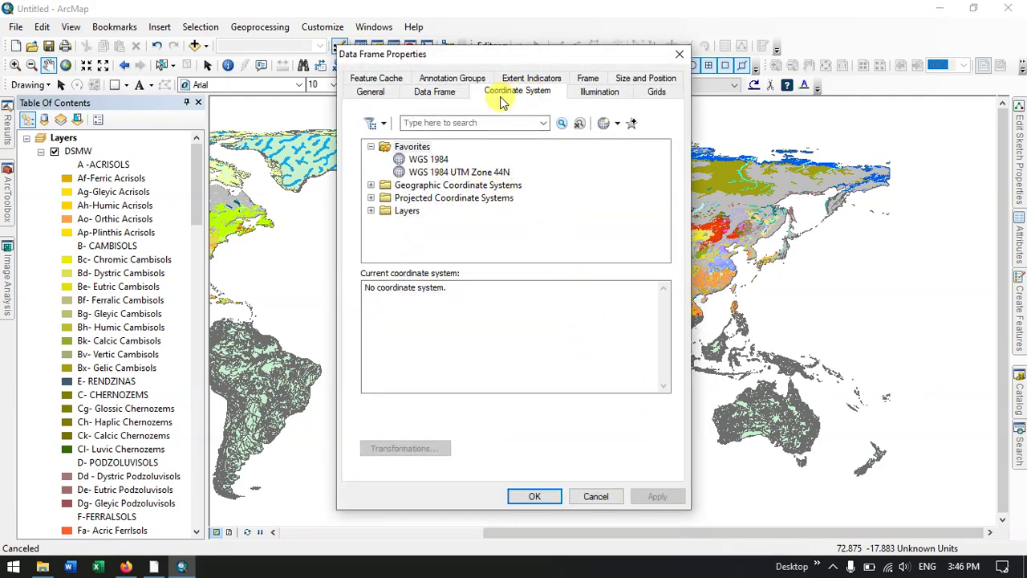
{"action": "left_click", "coordinate": [428, 159]}
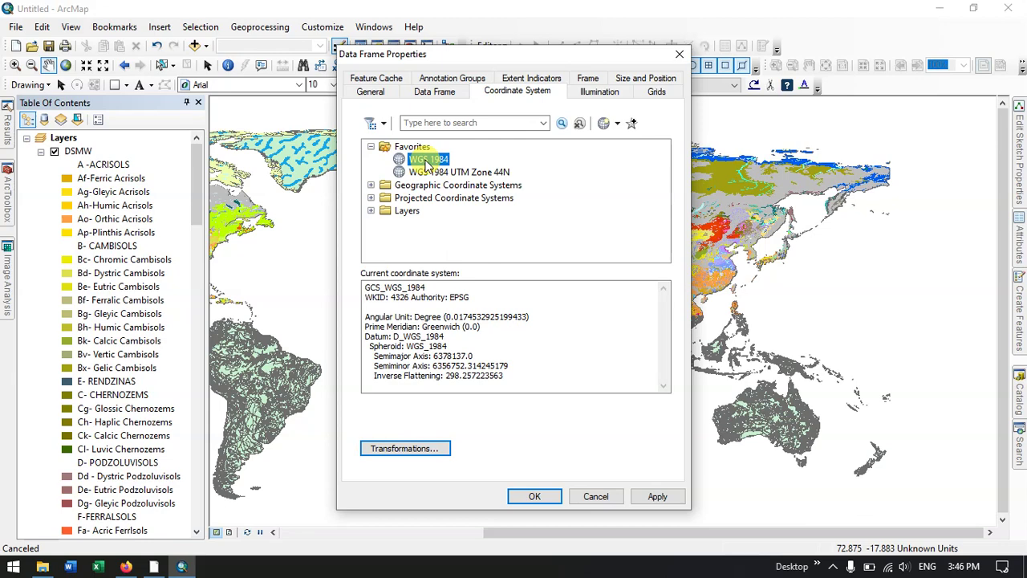
{"action": "left_click", "coordinate": [658, 495]}
{"action": "left_click", "coordinate": [534, 496]}
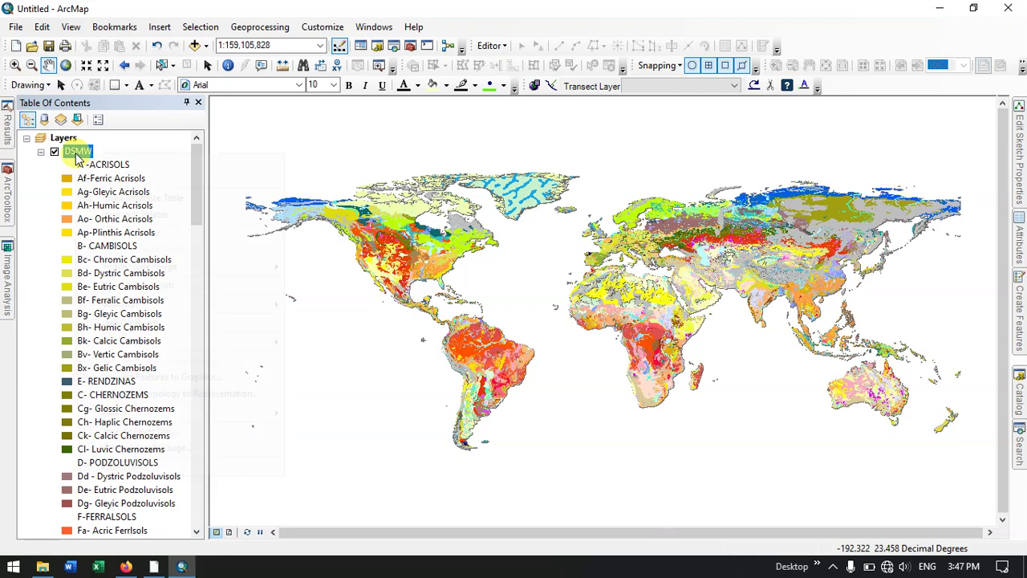
Export all 34112 DSMW features to a new Soil_Map_World.shp in Downloads
{"action": "right_click", "coordinate": [78, 160]}
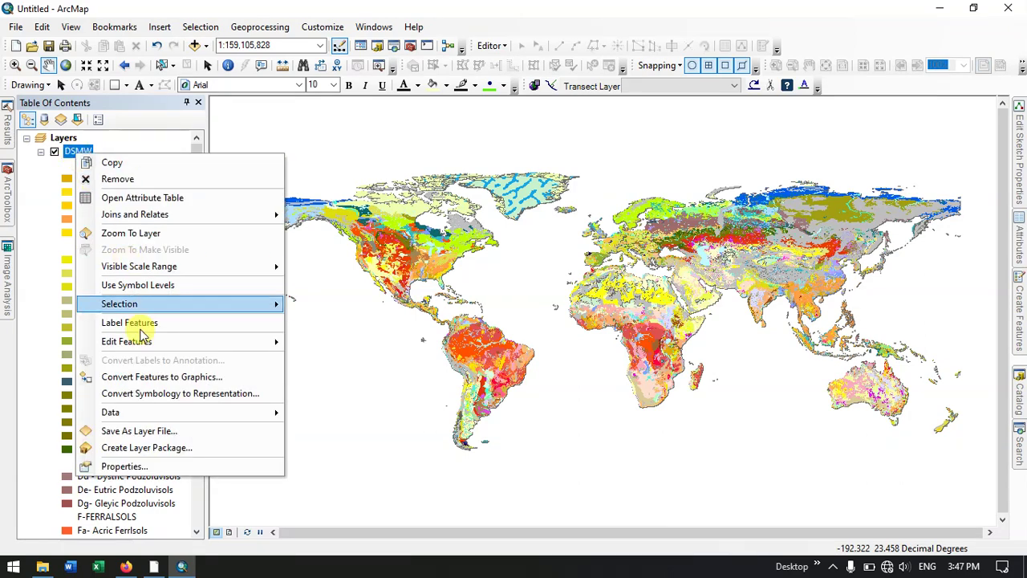
{"action": "mouse_move", "coordinate": [144, 409]}
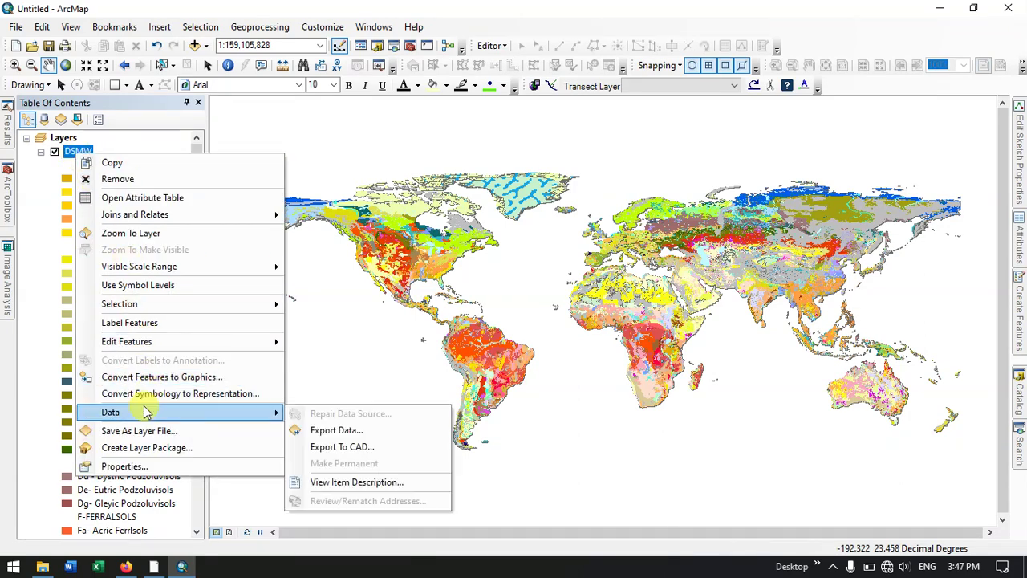
{"action": "left_click", "coordinate": [334, 432]}
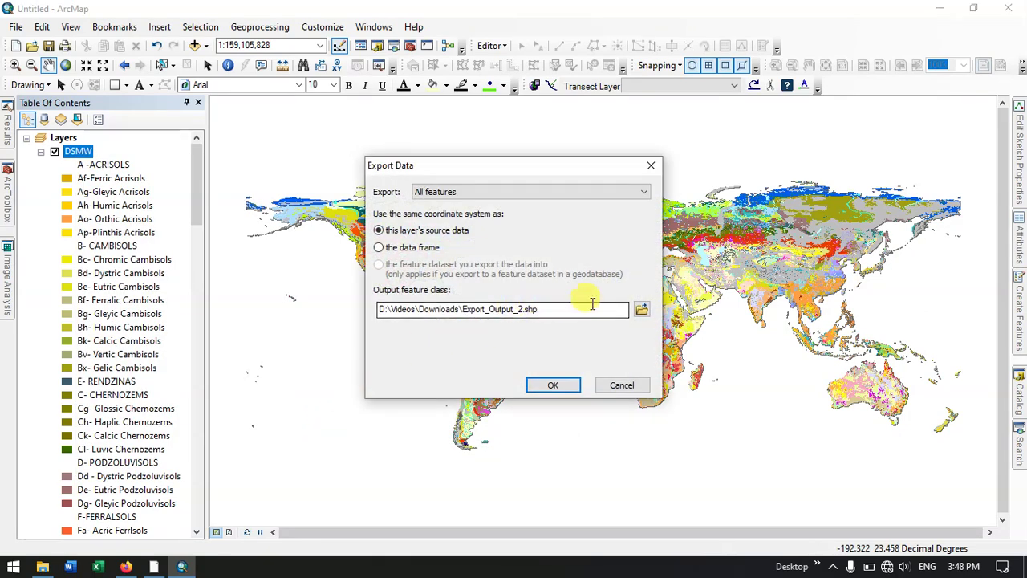
{"action": "left_click", "coordinate": [641, 309]}
{"action": "left_click", "coordinate": [686, 163]}
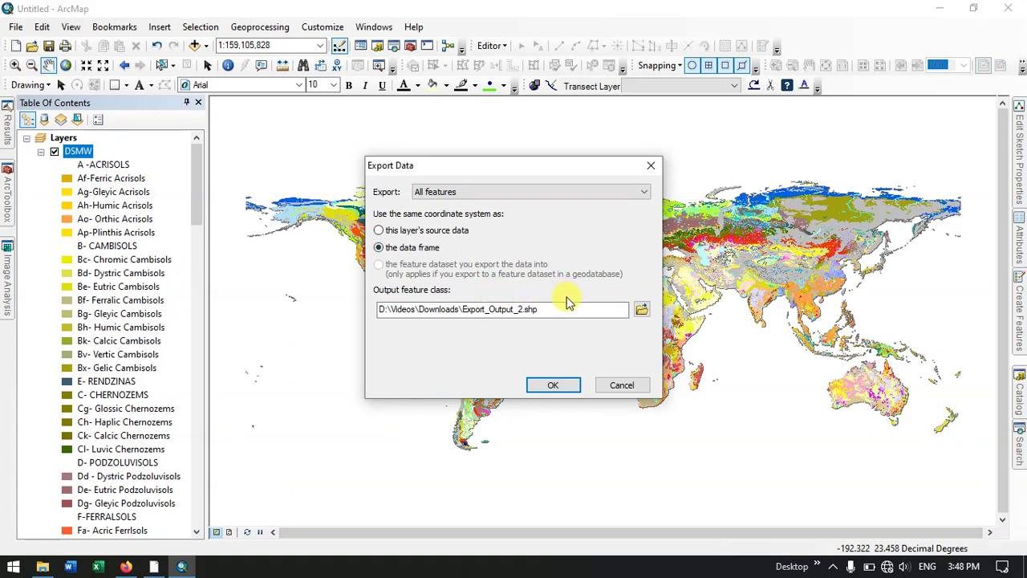
{"action": "left_click", "coordinate": [642, 311]}
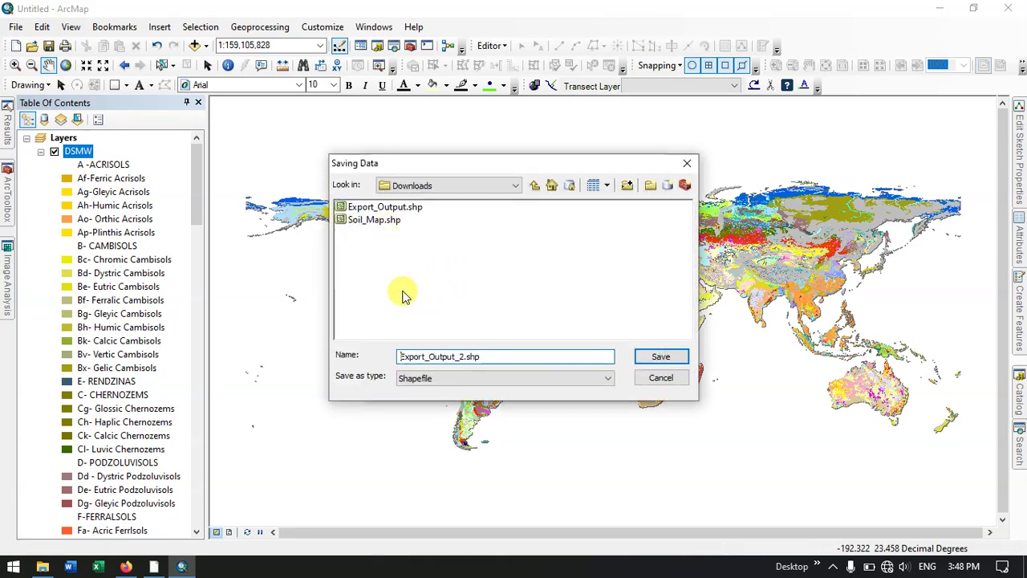
{"action": "left_click", "coordinate": [383, 219]}
{"action": "left_click", "coordinate": [434, 356]}
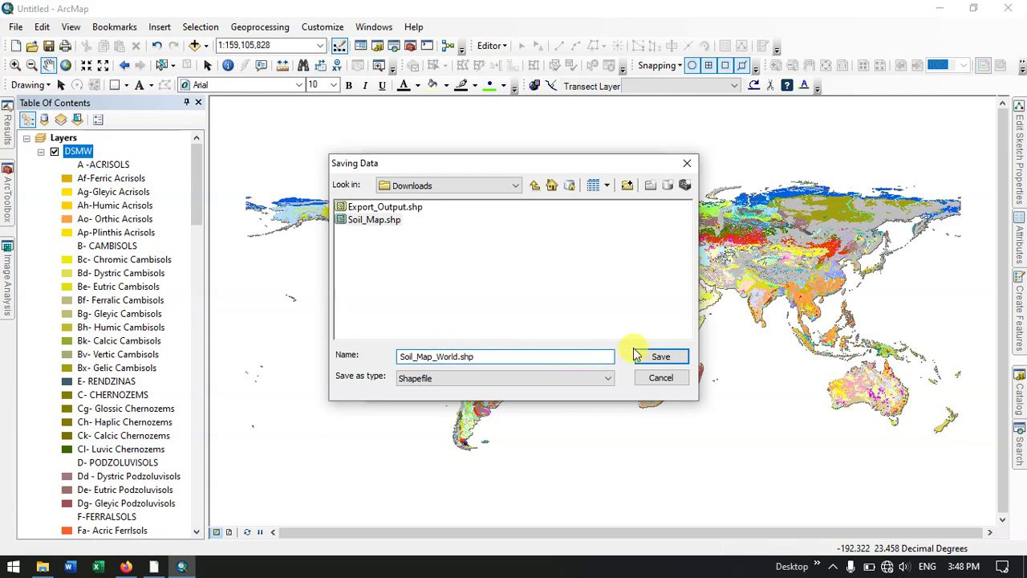
{"action": "left_click", "coordinate": [552, 382]}
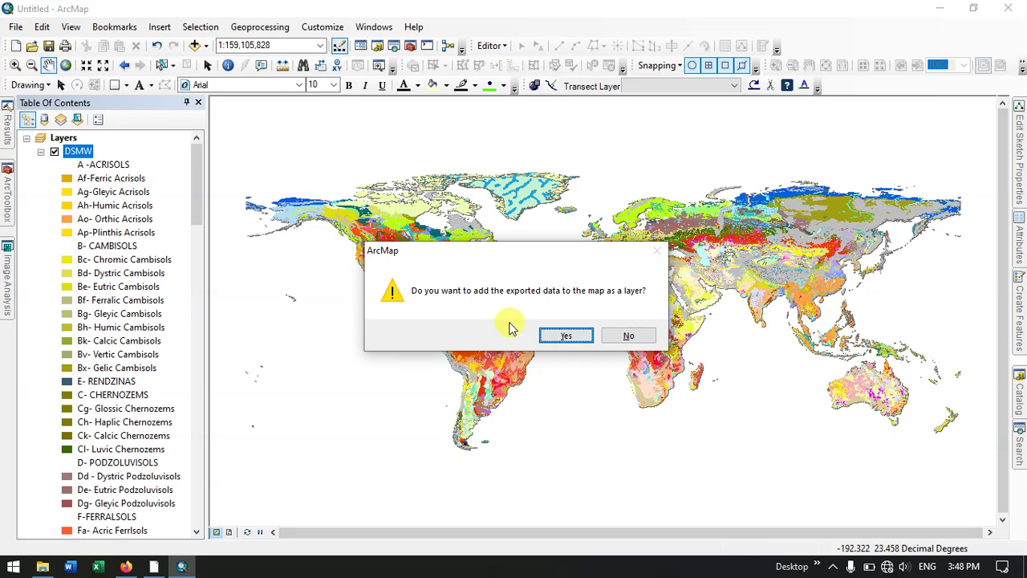
Decline adding the exported layer and start a new blank map without saving the old one
{"action": "left_click", "coordinate": [628, 337]}
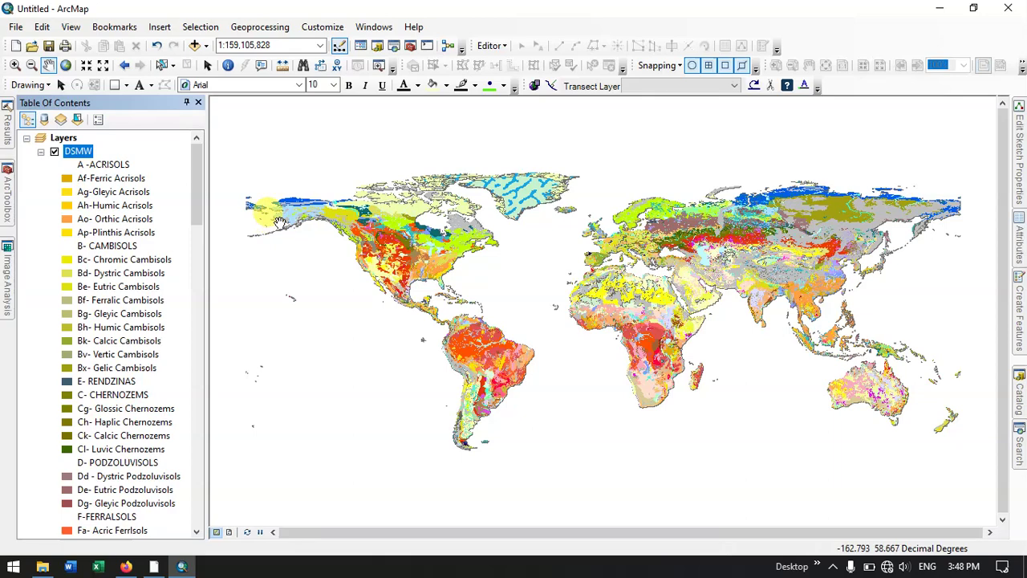
{"action": "left_click", "coordinate": [14, 28]}
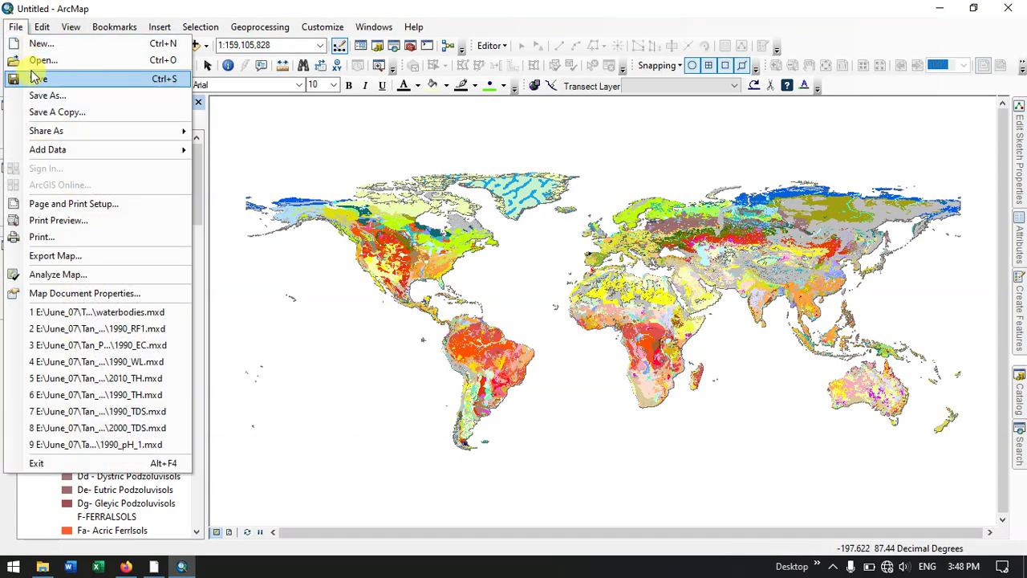
{"action": "left_click", "coordinate": [155, 44]}
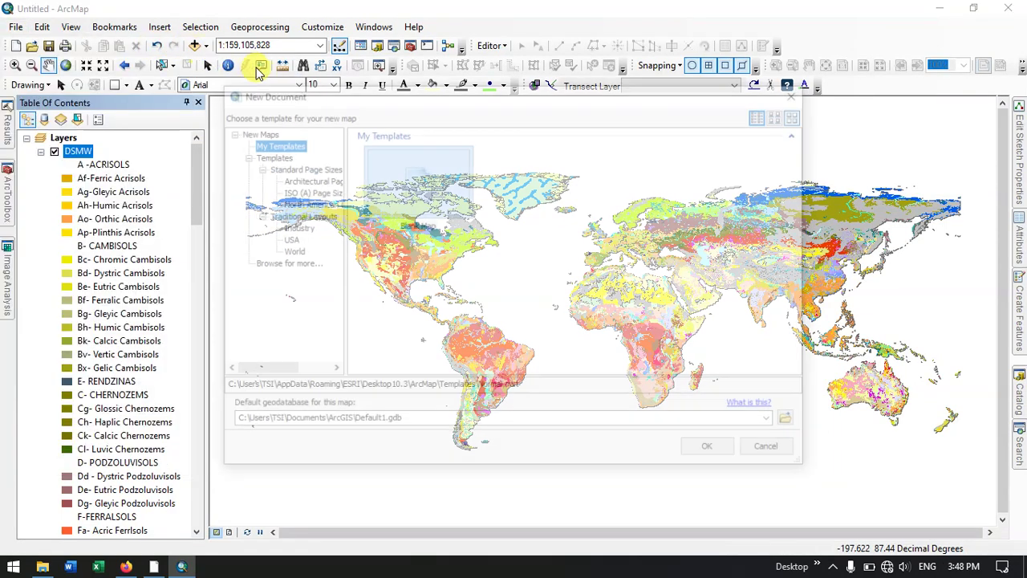
{"action": "left_click", "coordinate": [710, 450]}
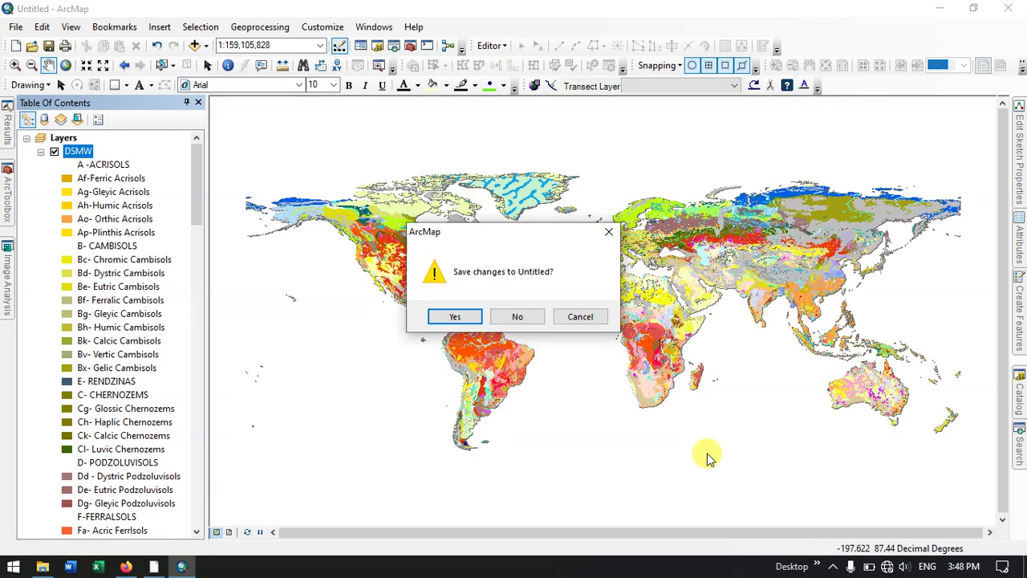
{"action": "left_click", "coordinate": [521, 317]}
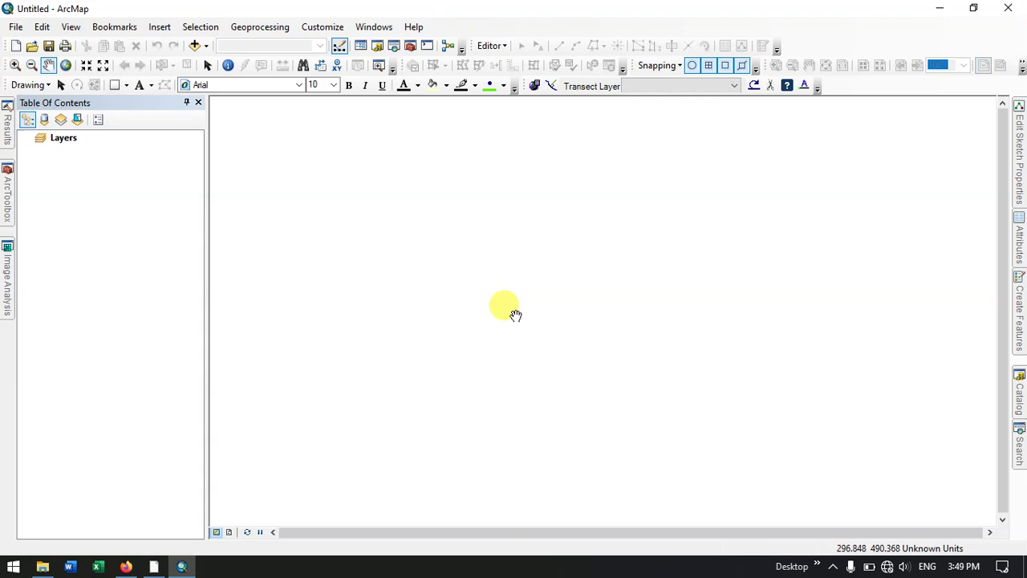
Add Soil_Map_World.shp from the Downloads folder to the new map
{"action": "left_click", "coordinate": [205, 46]}
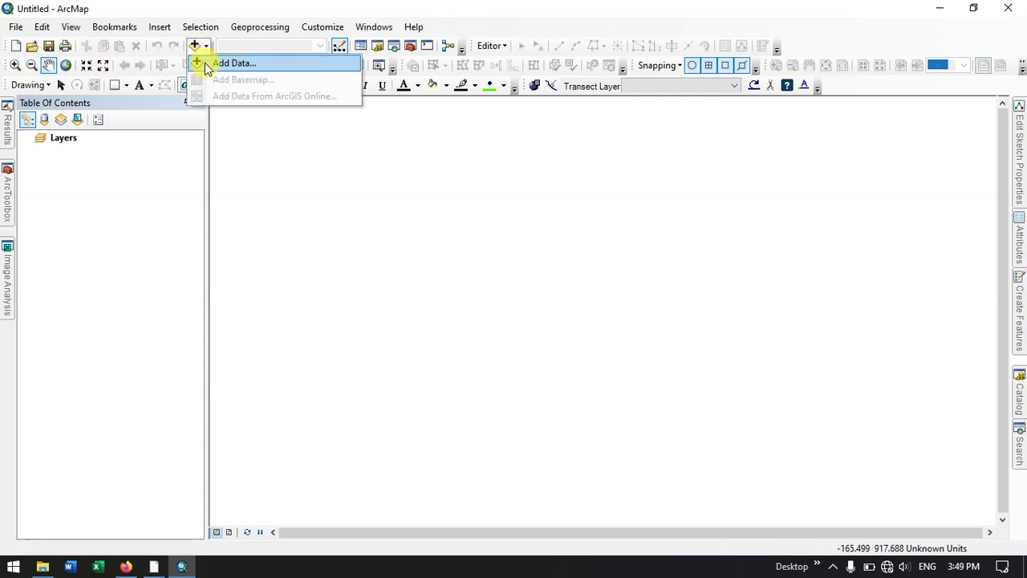
{"action": "left_click", "coordinate": [207, 63]}
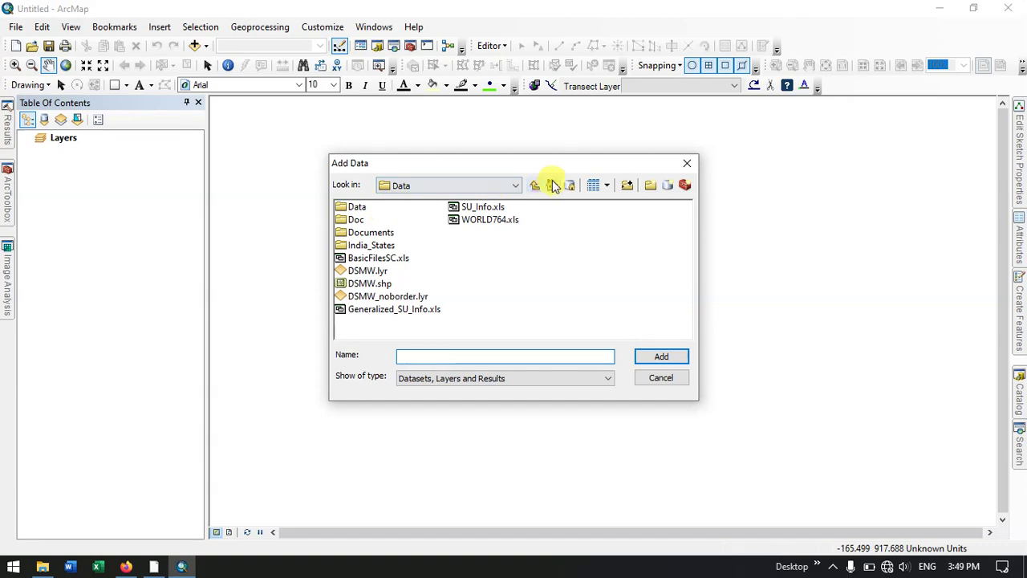
{"action": "left_click", "coordinate": [534, 186]}
{"action": "double_click", "coordinate": [361, 220]}
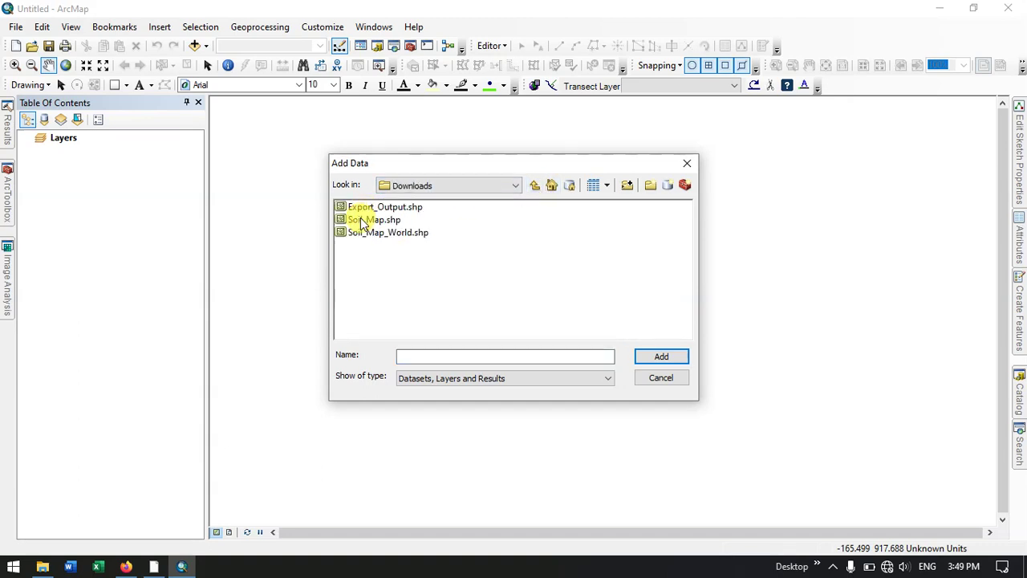
{"action": "left_click", "coordinate": [391, 232]}
{"action": "left_click", "coordinate": [644, 359]}
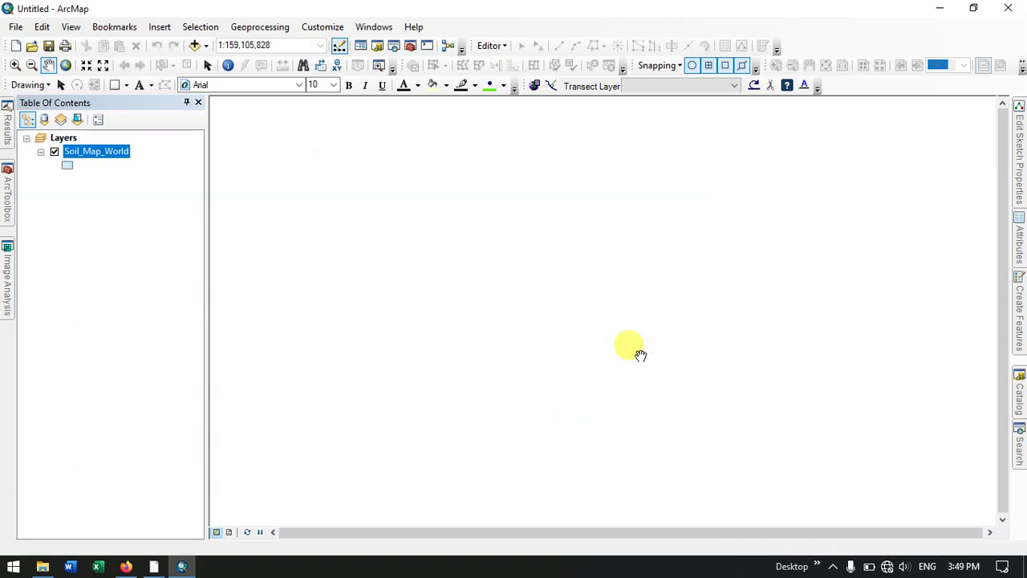
{"action": "left_click", "coordinate": [409, 223]}
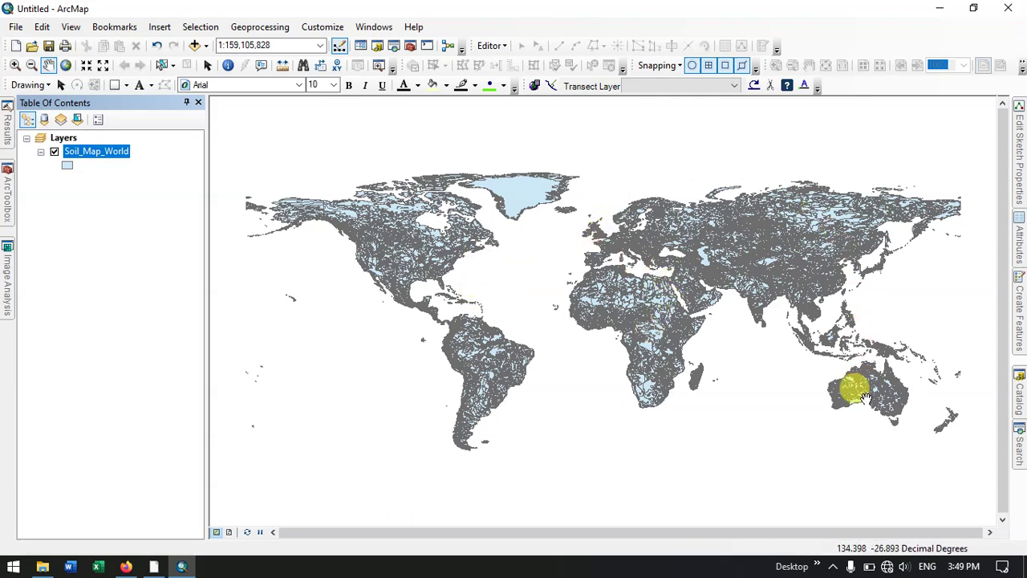
Symbolize Soil_Map_World by unique DOMSOI values with all values added, then zoom out
{"action": "right_click", "coordinate": [114, 159]}
{"action": "left_click", "coordinate": [259, 463]}
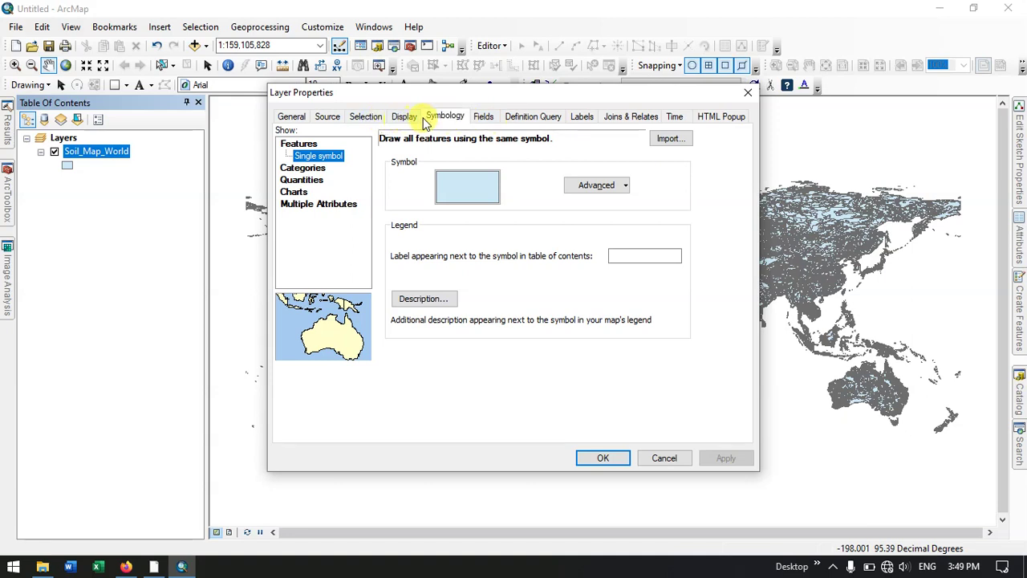
{"action": "left_click", "coordinate": [317, 168]}
{"action": "left_click", "coordinate": [405, 174]}
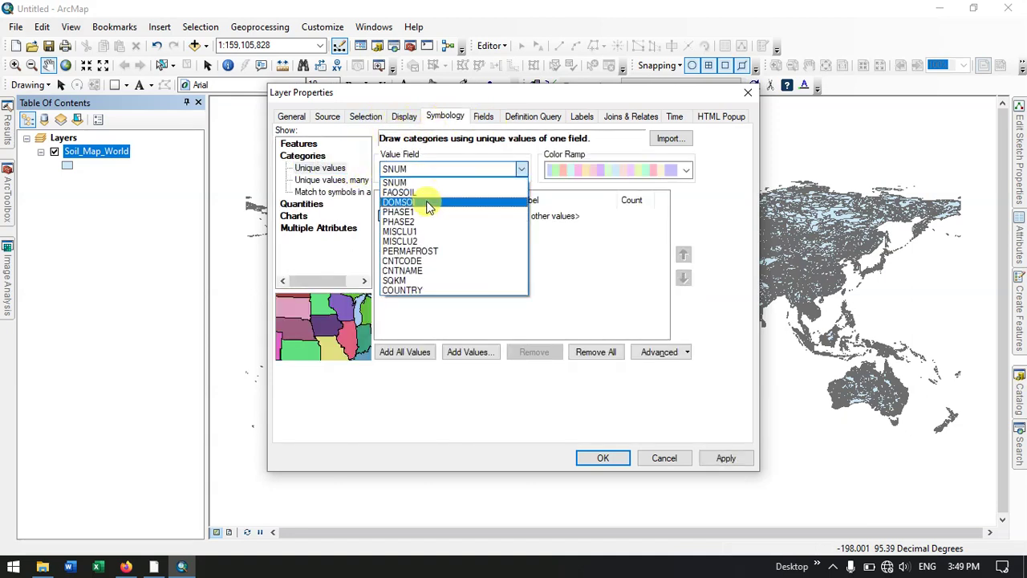
{"action": "left_click", "coordinate": [411, 203]}
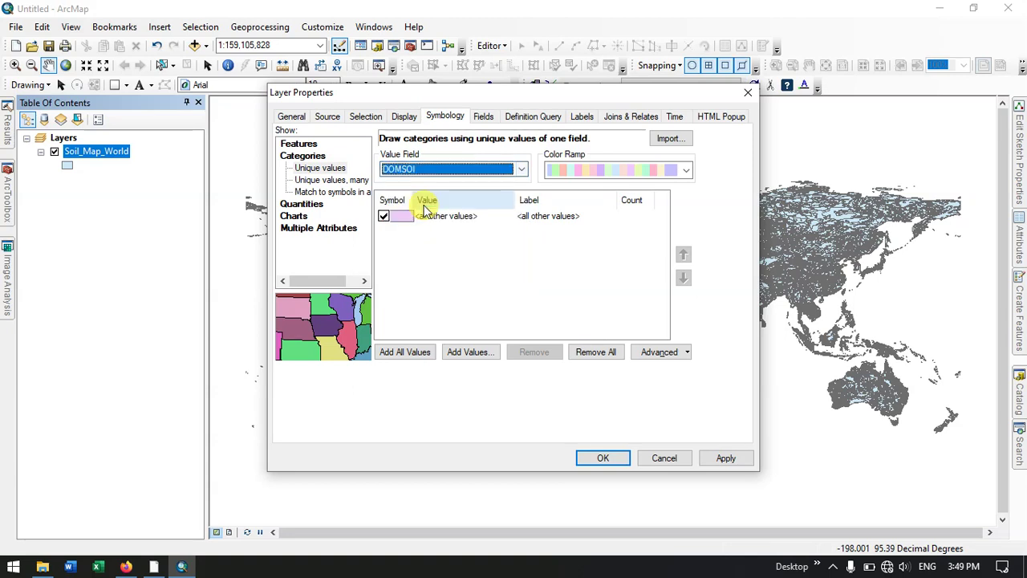
{"action": "left_click", "coordinate": [417, 351]}
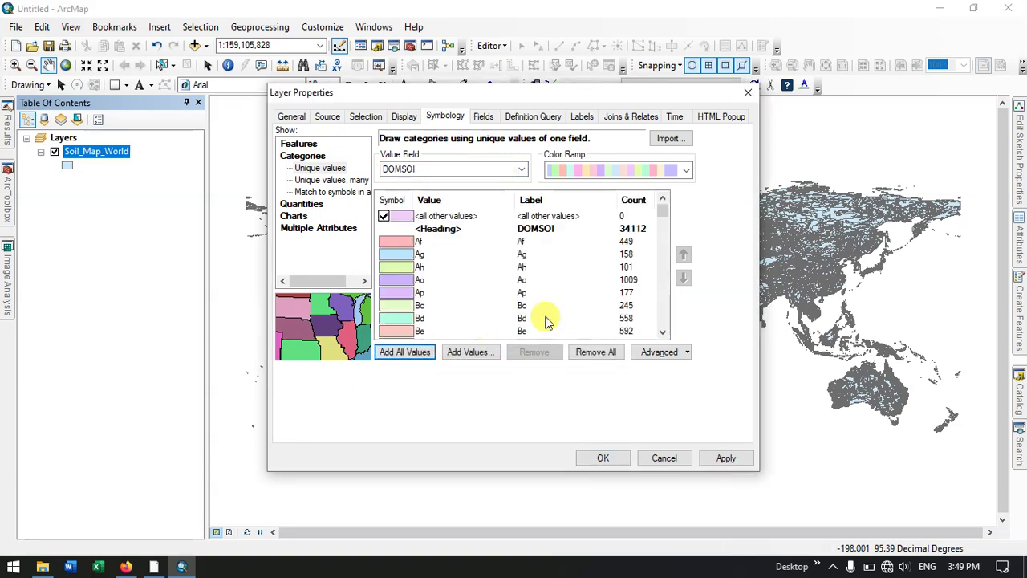
{"action": "scroll", "coordinate": [554, 321], "scroll_direction": "down", "scroll_amount": 15}
{"action": "left_click", "coordinate": [703, 456]}
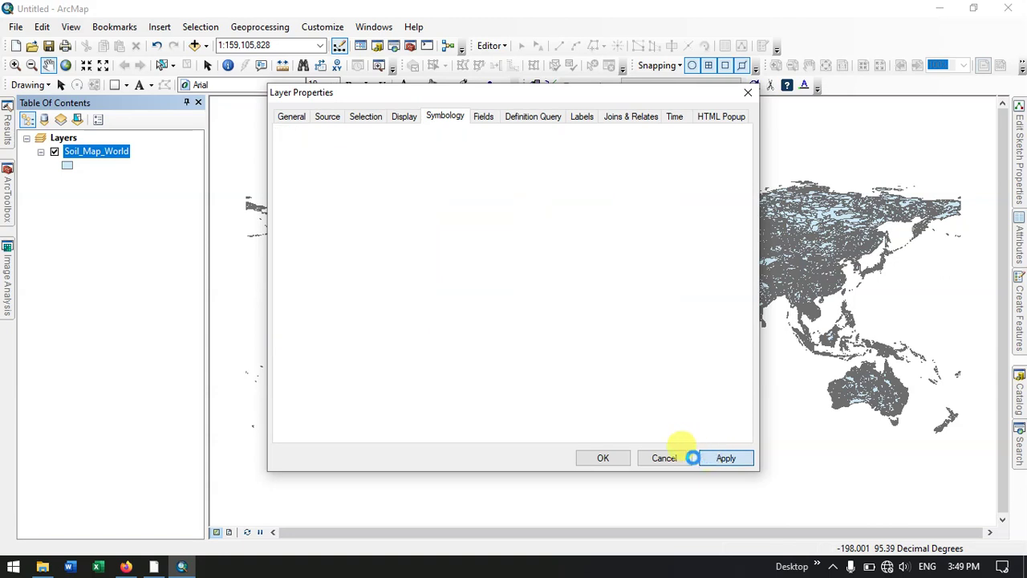
{"action": "left_click", "coordinate": [602, 459]}
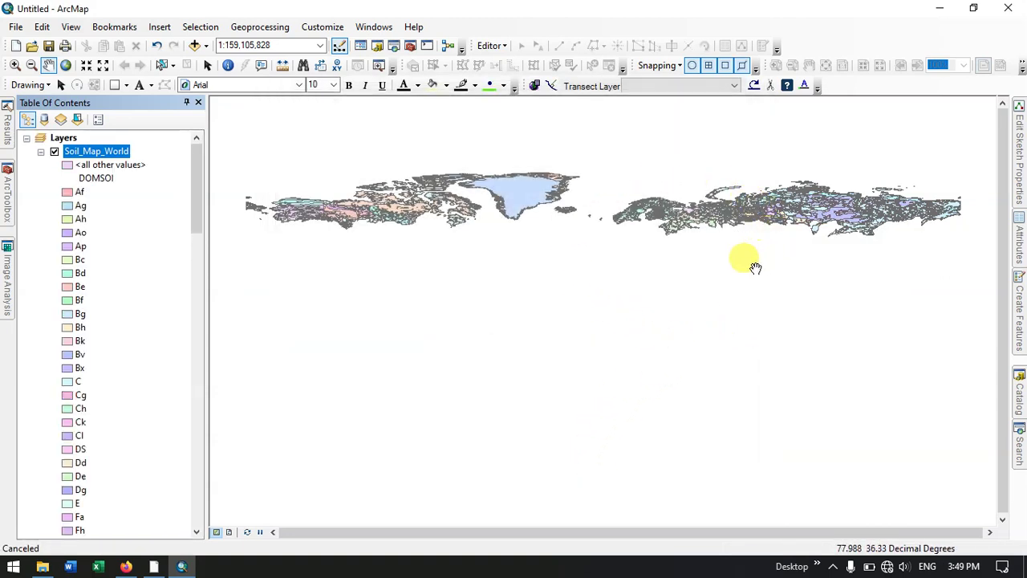
{"action": "scroll", "coordinate": [663, 286], "scroll_direction": "up", "scroll_amount": 2}
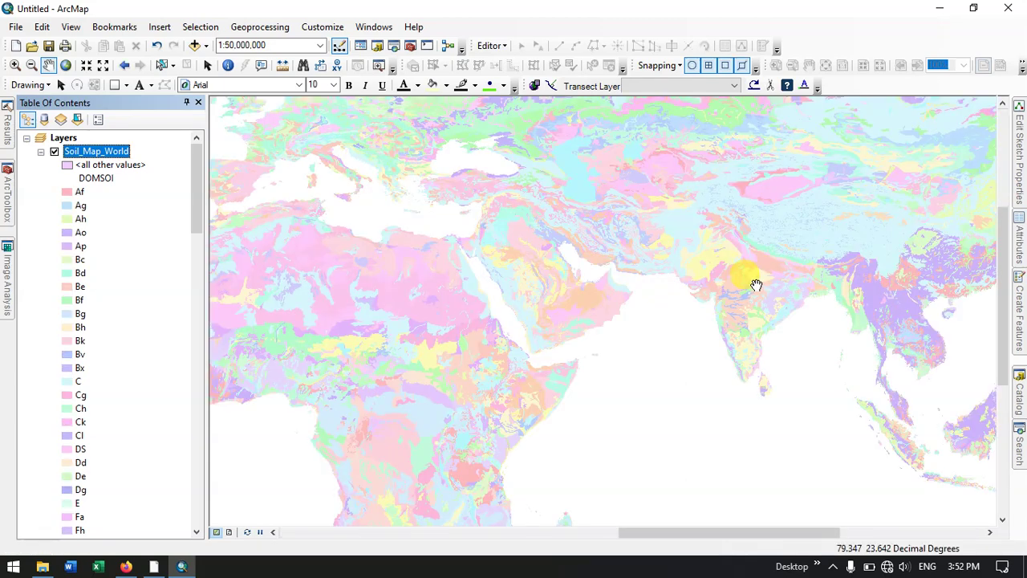
{"action": "scroll", "coordinate": [770, 296], "scroll_direction": "up", "scroll_amount": 2}
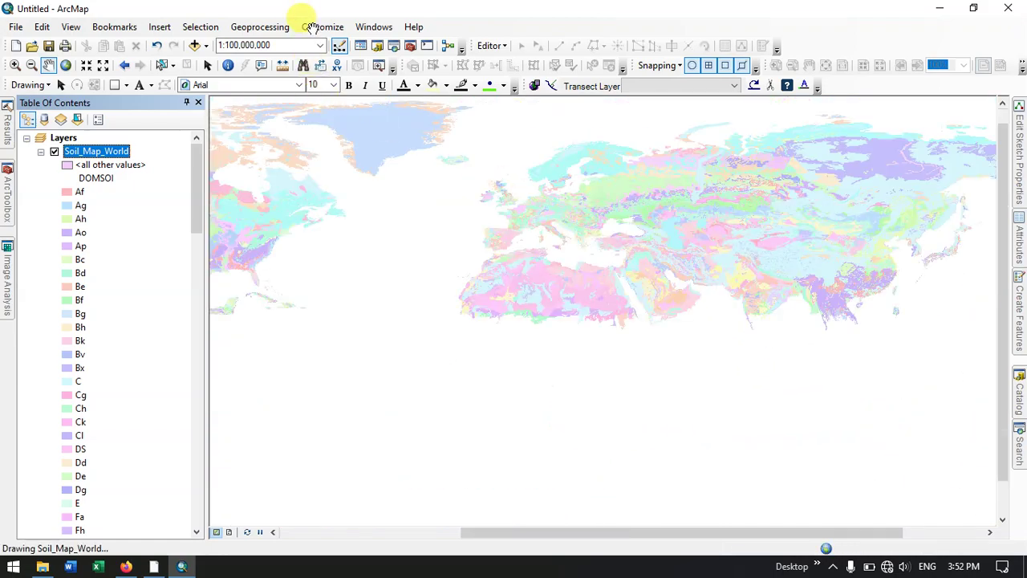
Launch the Clip tool with Soil_Map_World as the input features
{"action": "left_click", "coordinate": [264, 32]}
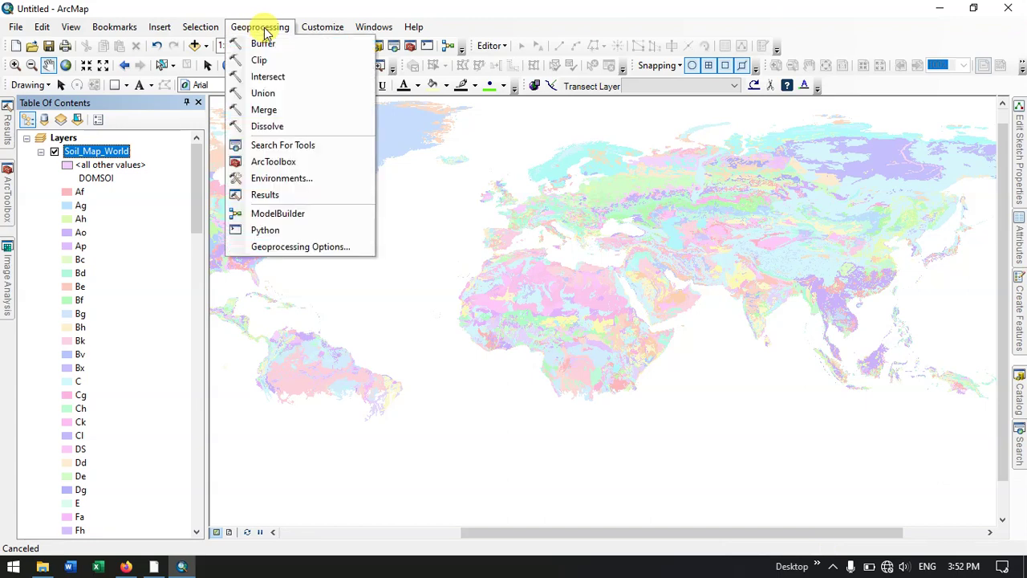
{"action": "left_click", "coordinate": [393, 45]}
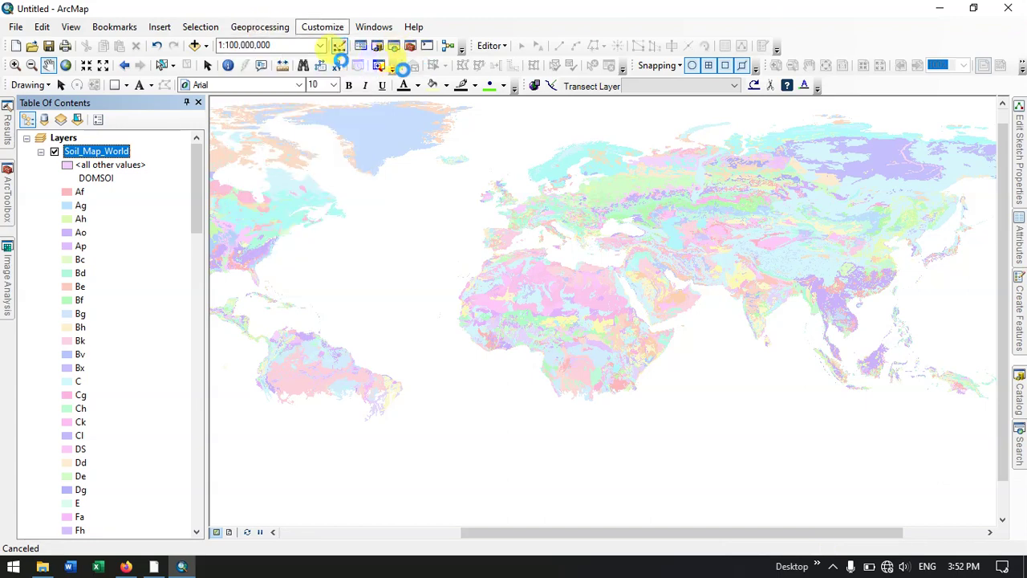
{"action": "left_click", "coordinate": [270, 32]}
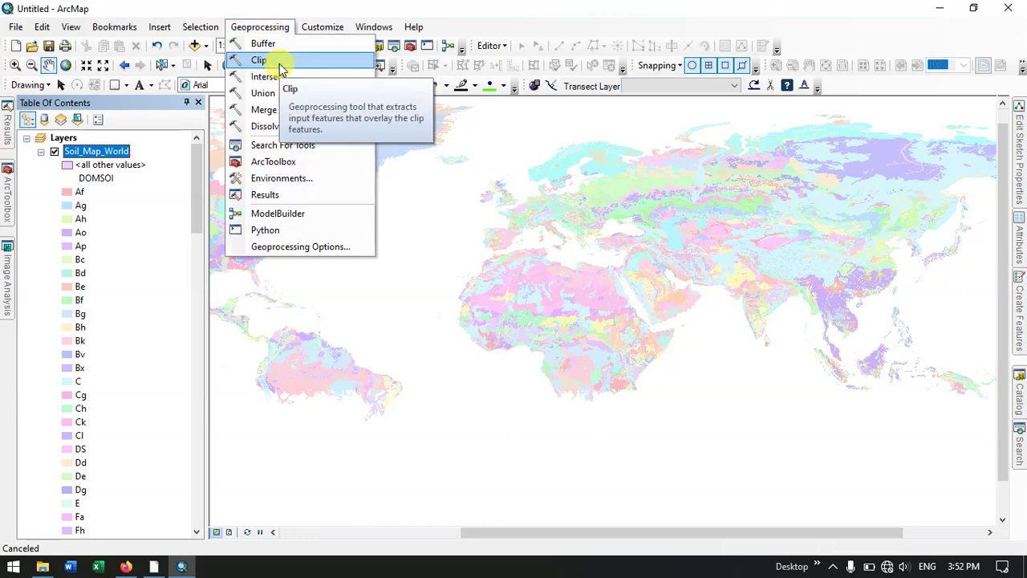
{"action": "left_click", "coordinate": [279, 63]}
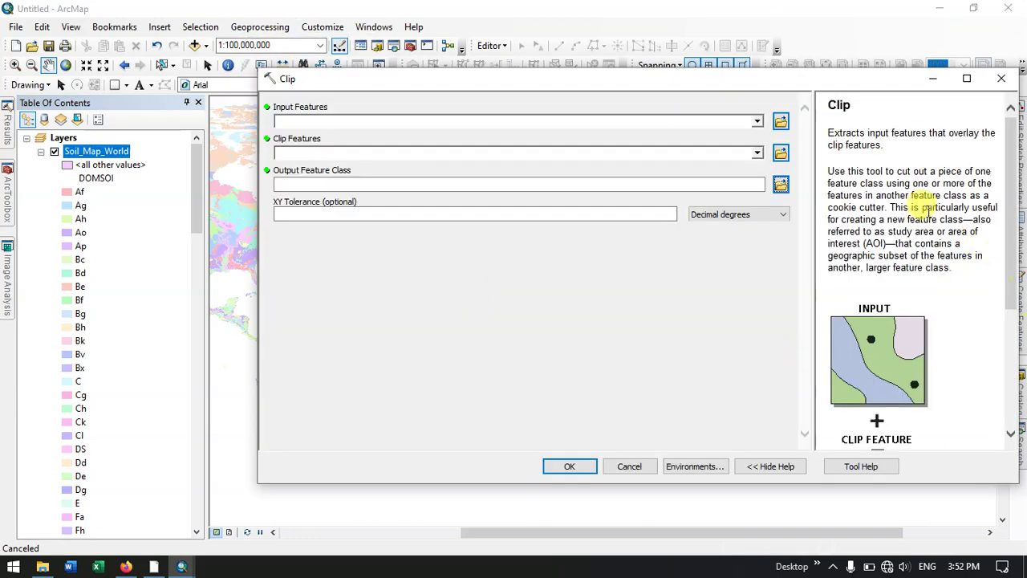
{"action": "left_click", "coordinate": [757, 123]}
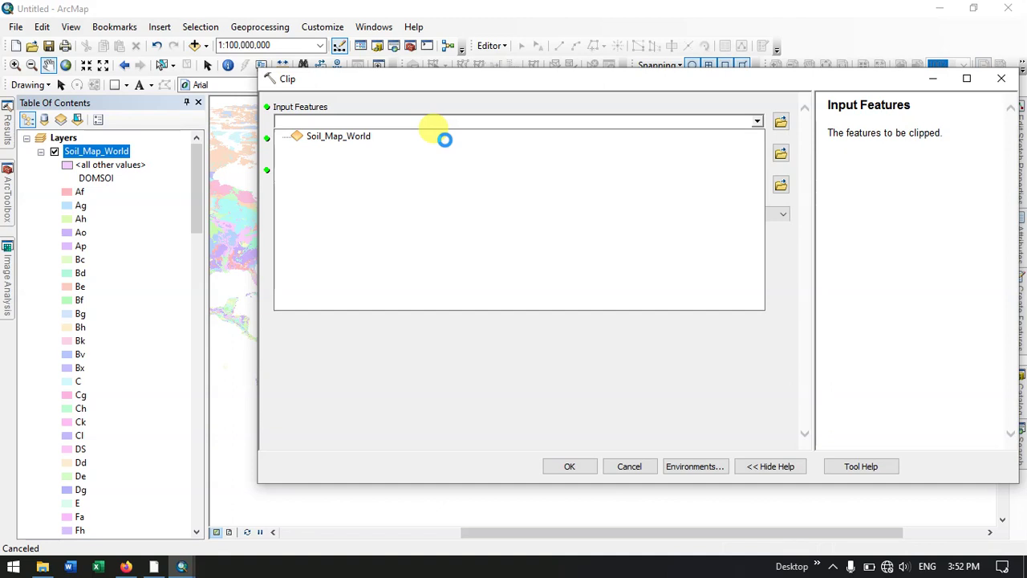
{"action": "left_click", "coordinate": [445, 138]}
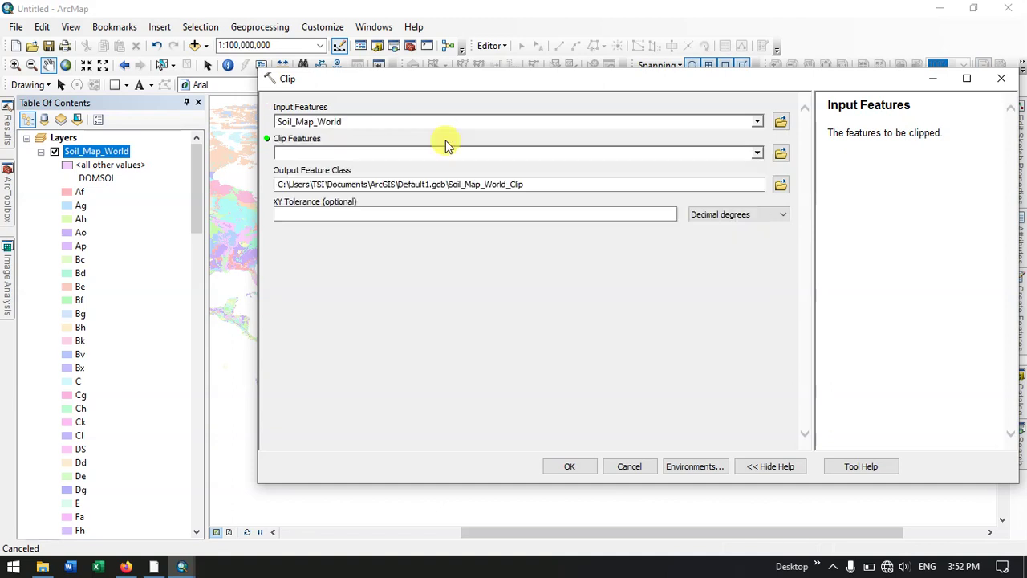
Use Data\India_States\India_States.shp as the clip features and run the clip
{"action": "left_click", "coordinate": [758, 153]}
{"action": "left_click", "coordinate": [779, 153]}
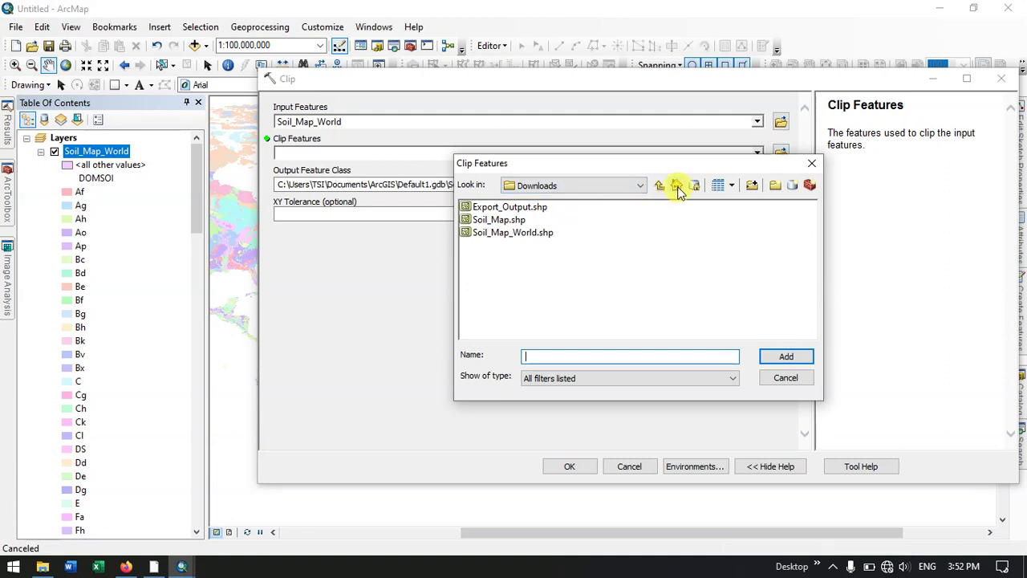
{"action": "left_click", "coordinate": [658, 186]}
{"action": "double_click", "coordinate": [493, 219]}
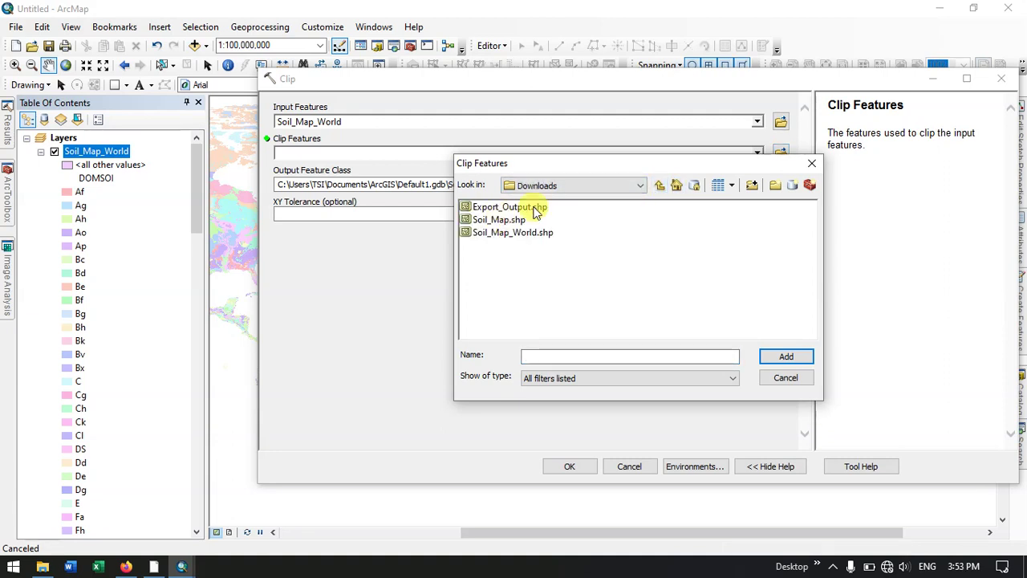
{"action": "left_click", "coordinate": [658, 186]}
{"action": "double_click", "coordinate": [480, 206]}
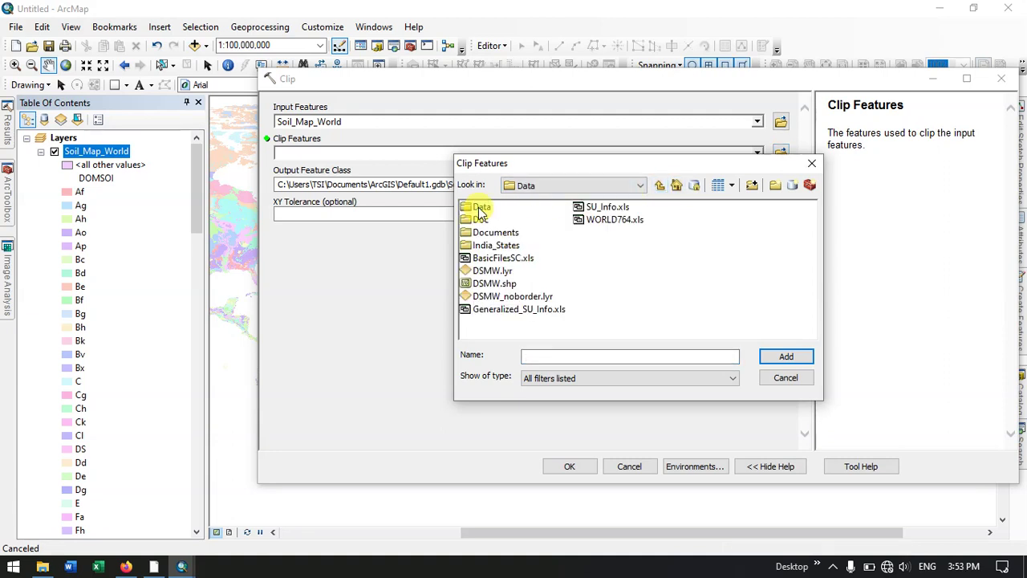
{"action": "left_click", "coordinate": [495, 245]}
{"action": "double_click", "coordinate": [496, 245]}
{"action": "left_click", "coordinate": [493, 207]}
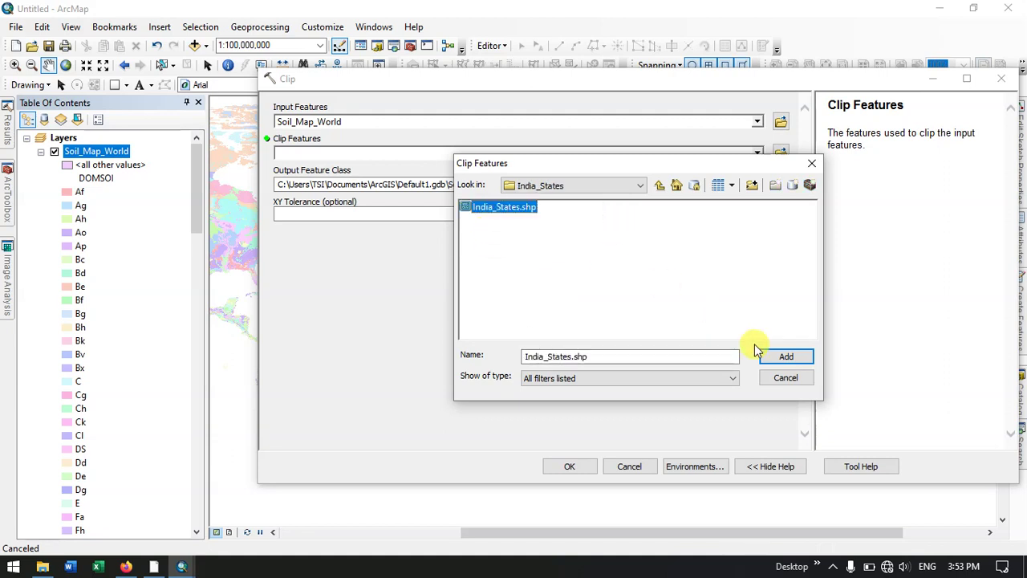
{"action": "left_click", "coordinate": [782, 359]}
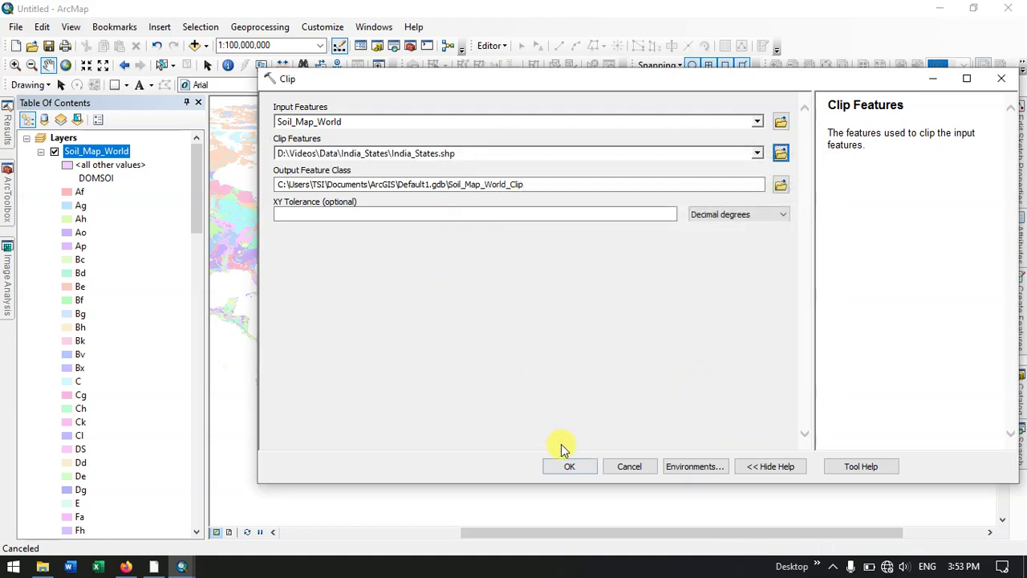
{"action": "left_click", "coordinate": [568, 466]}
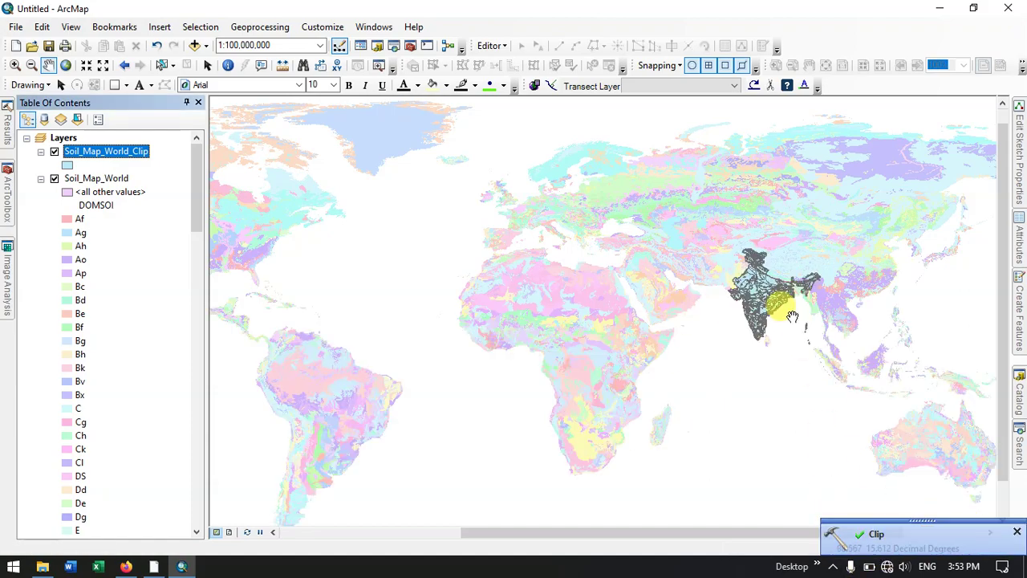
Zoom in on India to about 1:30,000,000 to view the Soil_Map_World_Clip layer
{"action": "scroll", "coordinate": [791, 315], "scroll_direction": "up", "scroll_amount": 5}
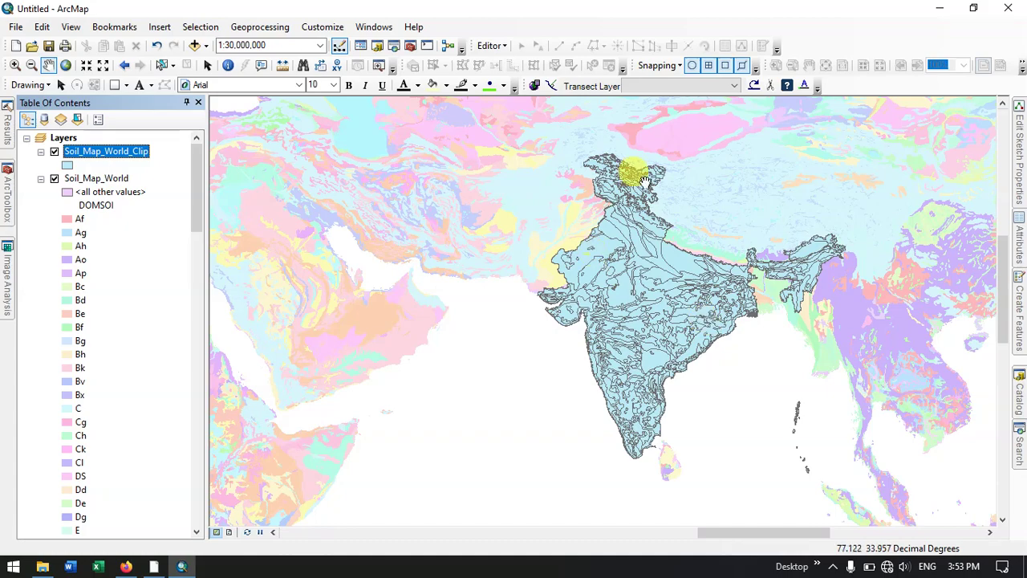
Give Soil_Map_World_Clip unique-value symbology on DOMSOI with all values added
{"action": "right_click", "coordinate": [132, 157]}
{"action": "left_click", "coordinate": [200, 463]}
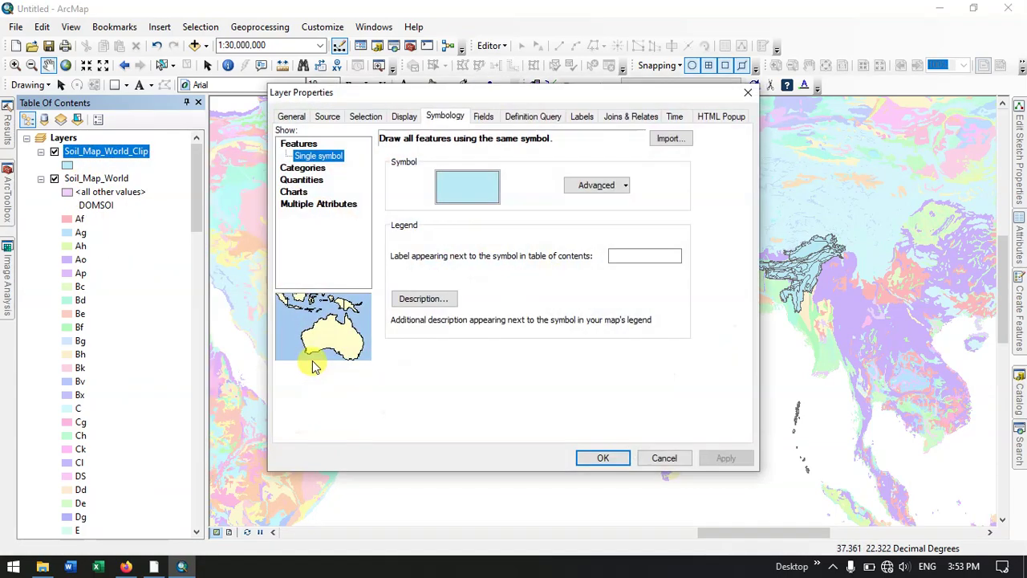
{"action": "left_click", "coordinate": [320, 168]}
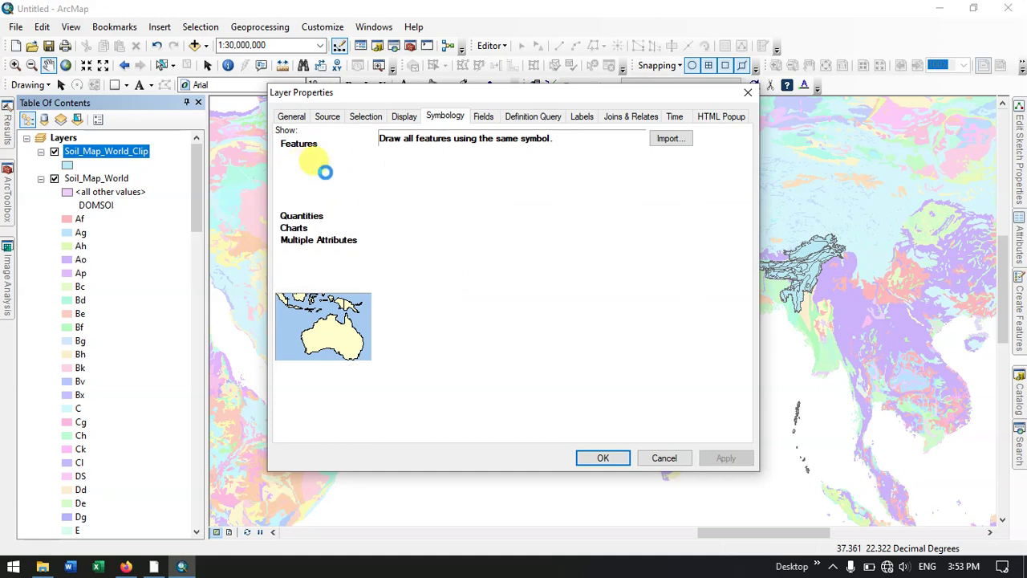
{"action": "left_click", "coordinate": [430, 169]}
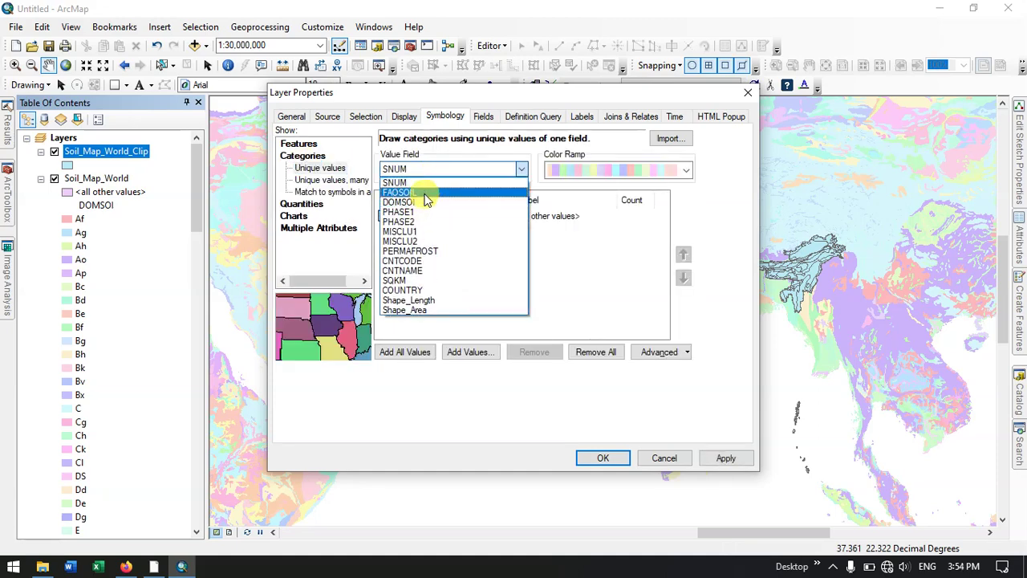
{"action": "left_click", "coordinate": [423, 203]}
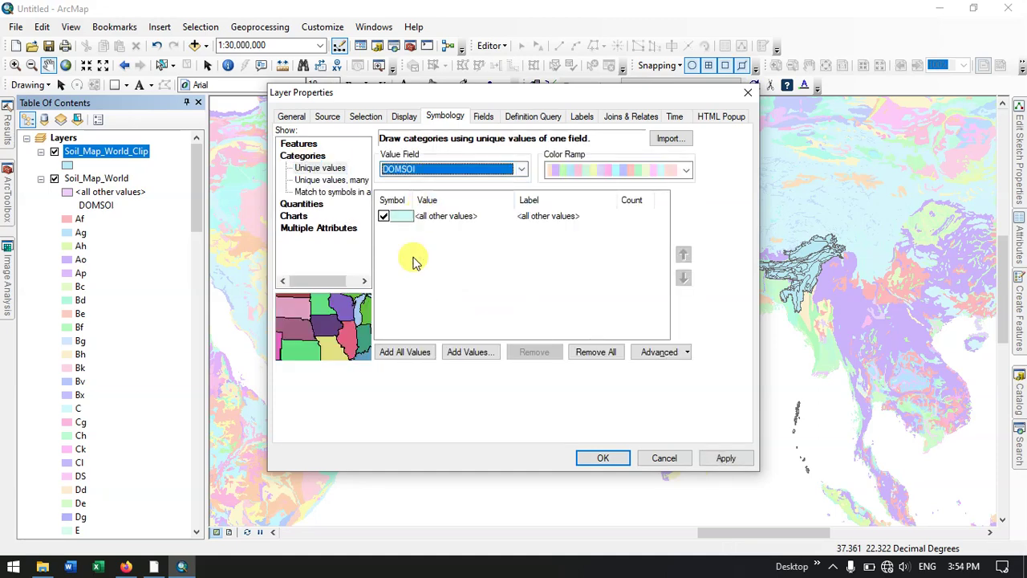
{"action": "left_click", "coordinate": [401, 351]}
Set the outline colour of all DOMSOI category symbols to No Color and apply
{"action": "left_click", "coordinate": [394, 243]}
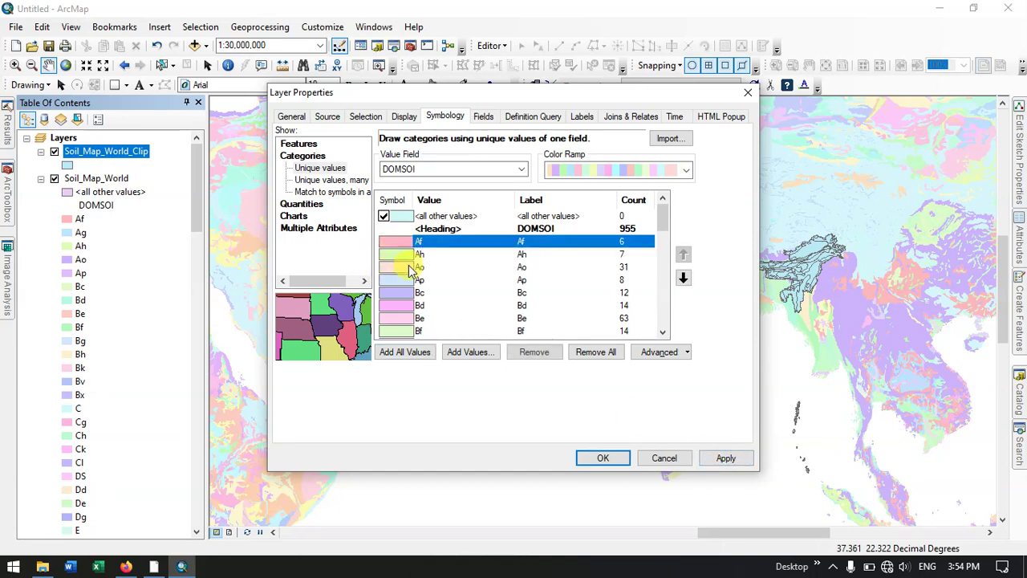
{"action": "scroll", "coordinate": [430, 275], "scroll_direction": "down", "scroll_amount": 10}
{"action": "left_click_drag", "start_coordinate": [661, 273], "coordinate": [661, 317]}
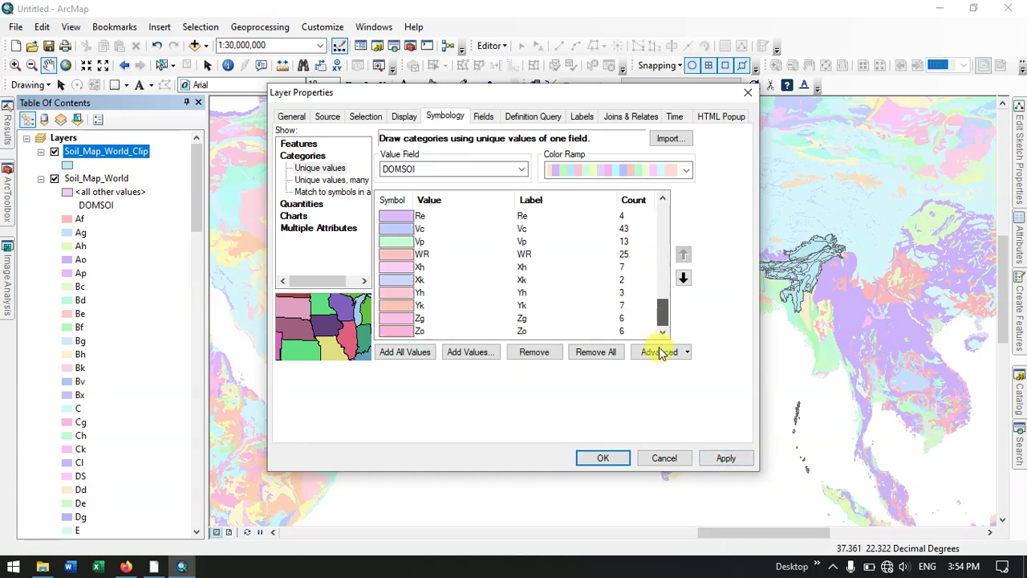
{"action": "left_click", "coordinate": [405, 330], "text": "shift"}
{"action": "right_click", "coordinate": [484, 298]}
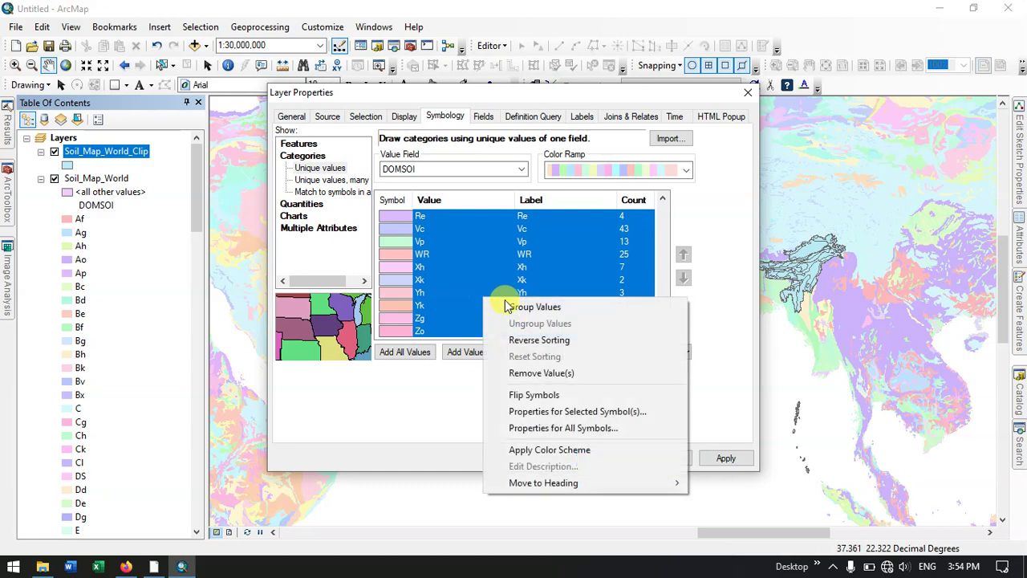
{"action": "left_click", "coordinate": [549, 412]}
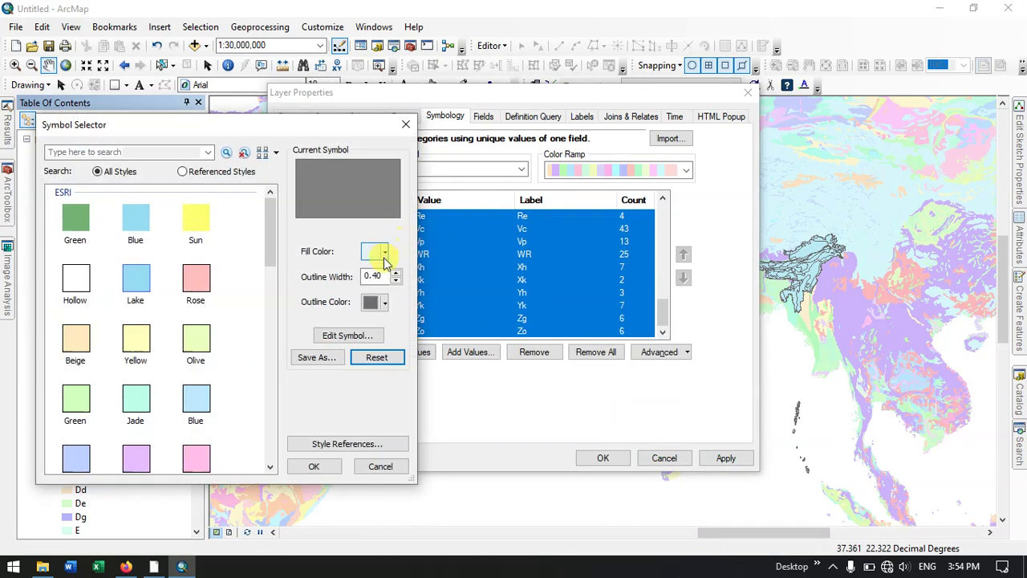
{"action": "left_click", "coordinate": [385, 302]}
{"action": "left_click", "coordinate": [443, 323]}
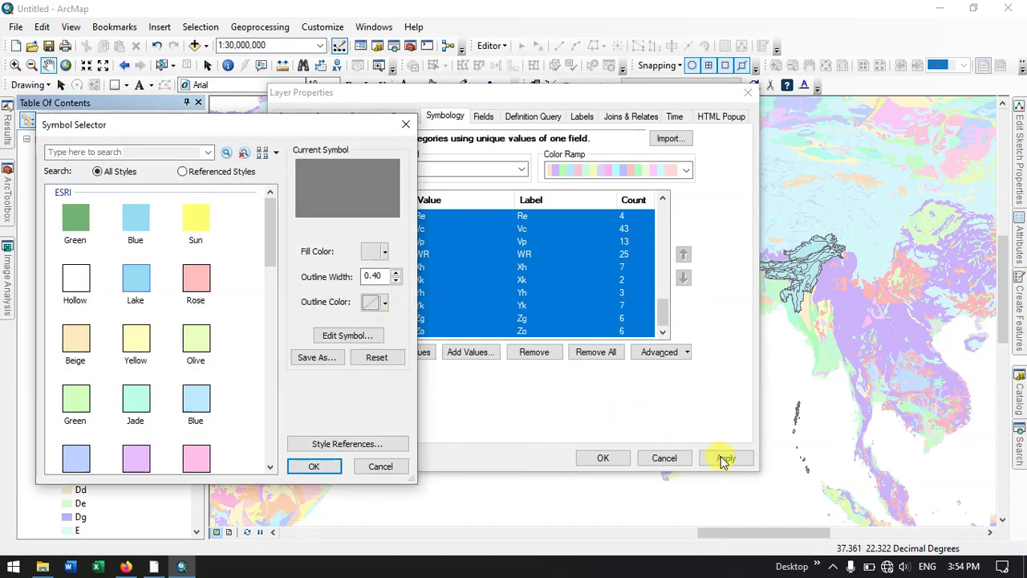
{"action": "left_click", "coordinate": [324, 464]}
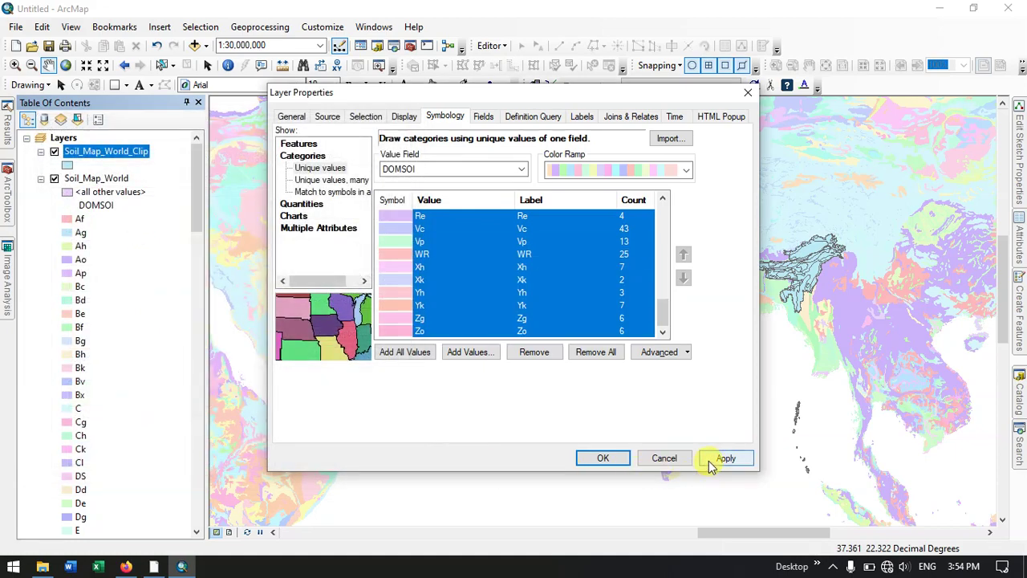
{"action": "left_click", "coordinate": [709, 465]}
{"action": "left_click", "coordinate": [610, 462]}
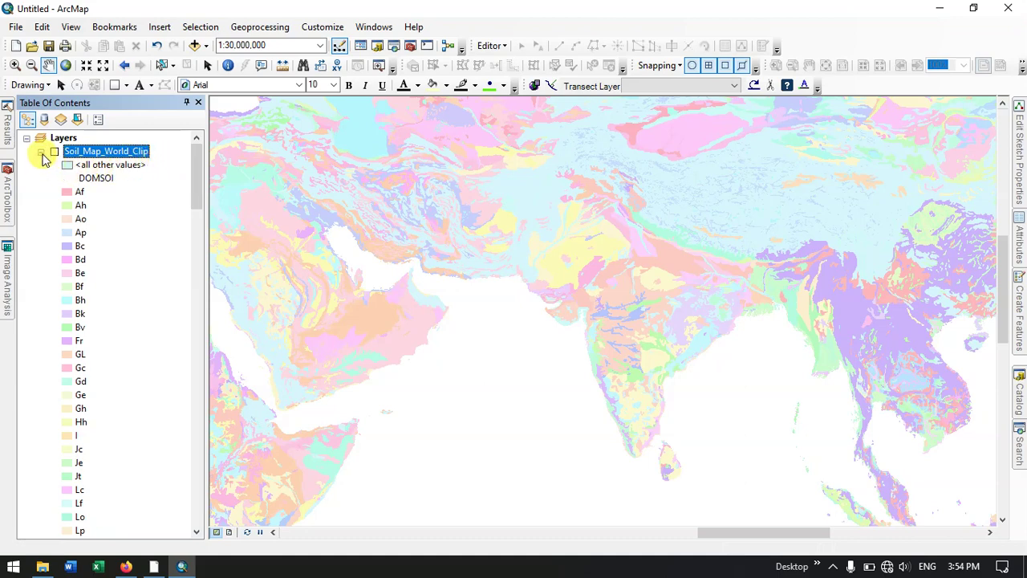
Collapse the clip layer's legend, hide Soil_Map_World and show Soil_Map_World_Clip
{"action": "left_click", "coordinate": [41, 152]}
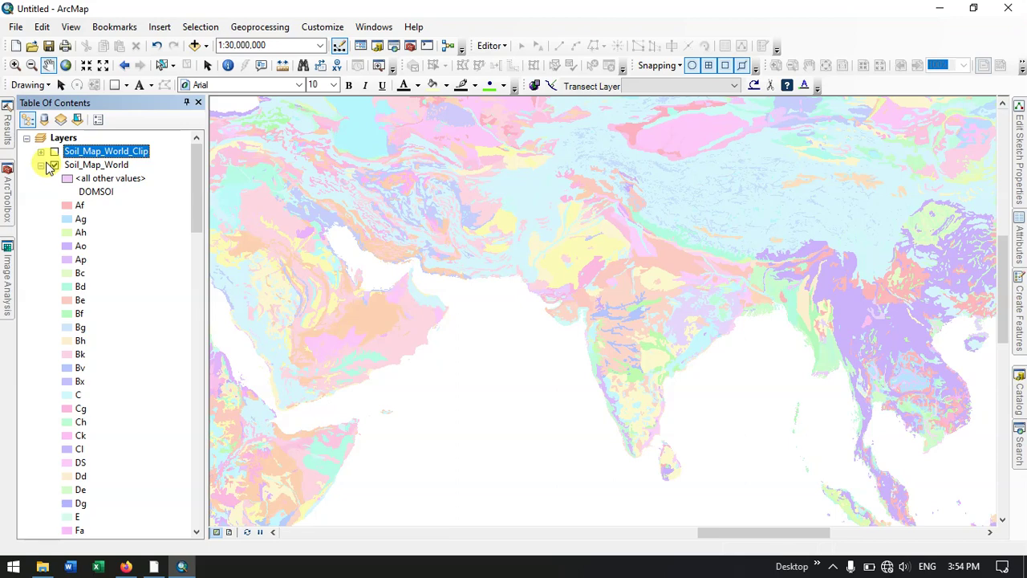
{"action": "left_click", "coordinate": [53, 165]}
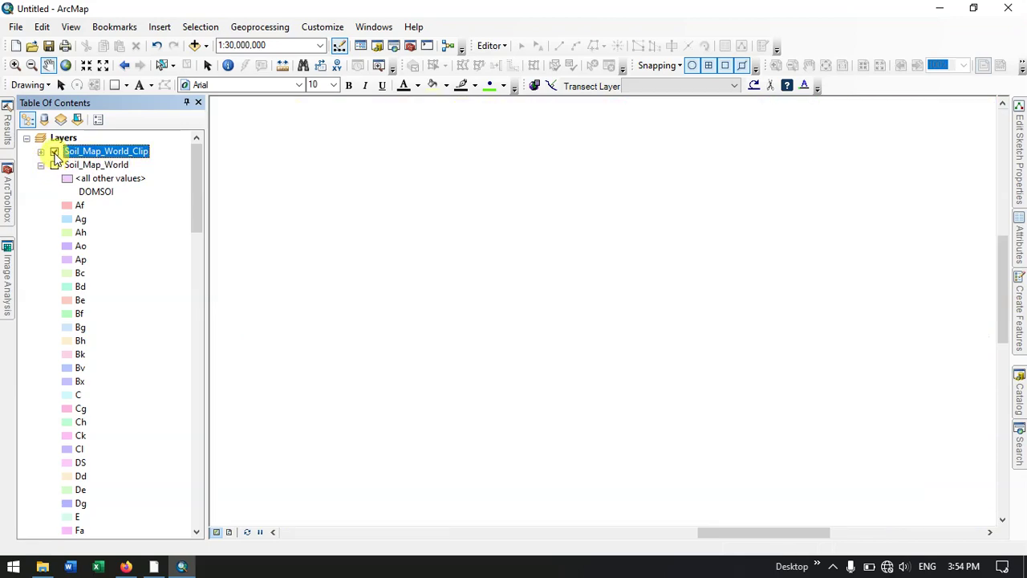
{"action": "left_click", "coordinate": [54, 152]}
Pan and zoom to centre India at about 1:15,000,000
{"action": "scroll", "coordinate": [786, 309], "scroll_direction": "down", "scroll_amount": 2}
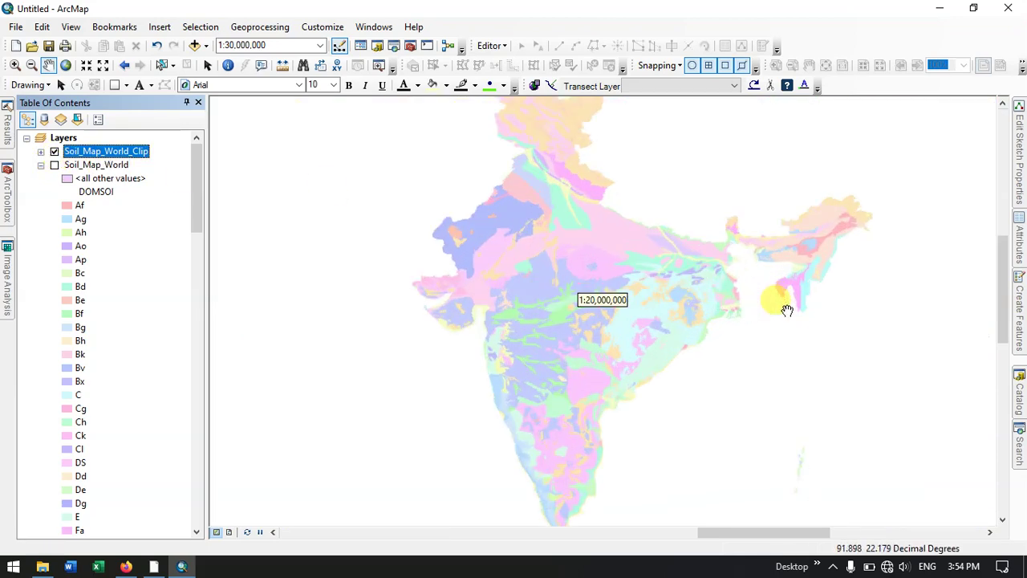
{"action": "left_click_drag", "start_coordinate": [701, 275], "coordinate": [682, 298]}
{"action": "left_click_drag", "start_coordinate": [653, 340], "coordinate": [660, 300]}
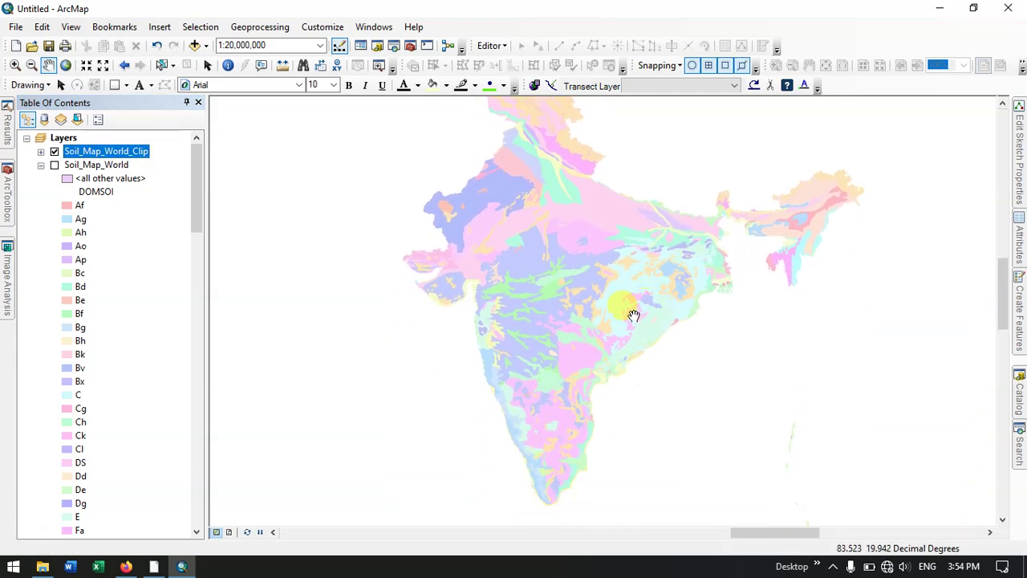
{"action": "scroll", "coordinate": [590, 298], "scroll_direction": "down", "scroll_amount": 3}
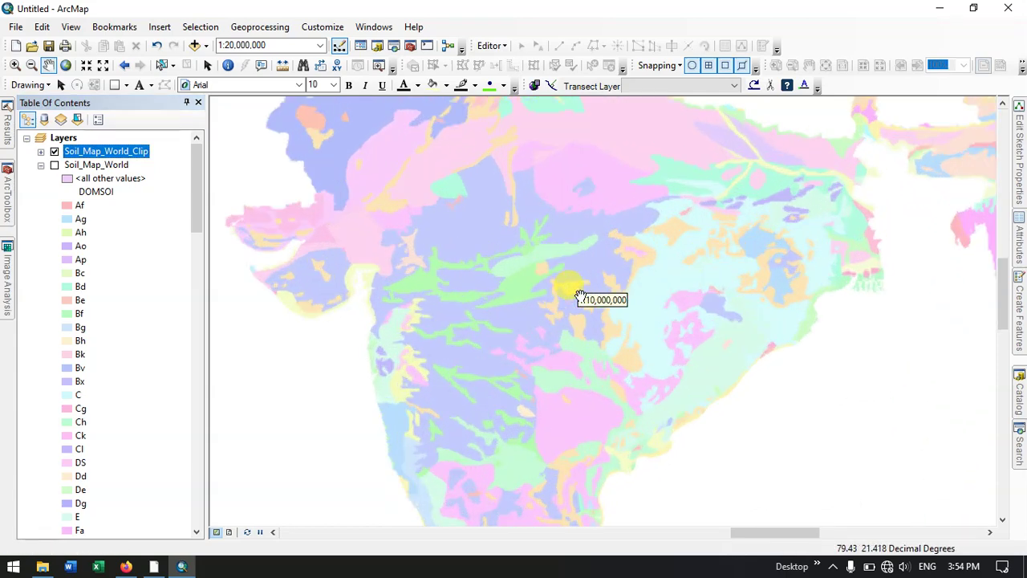
{"action": "scroll", "coordinate": [580, 296], "scroll_direction": "up", "scroll_amount": 2}
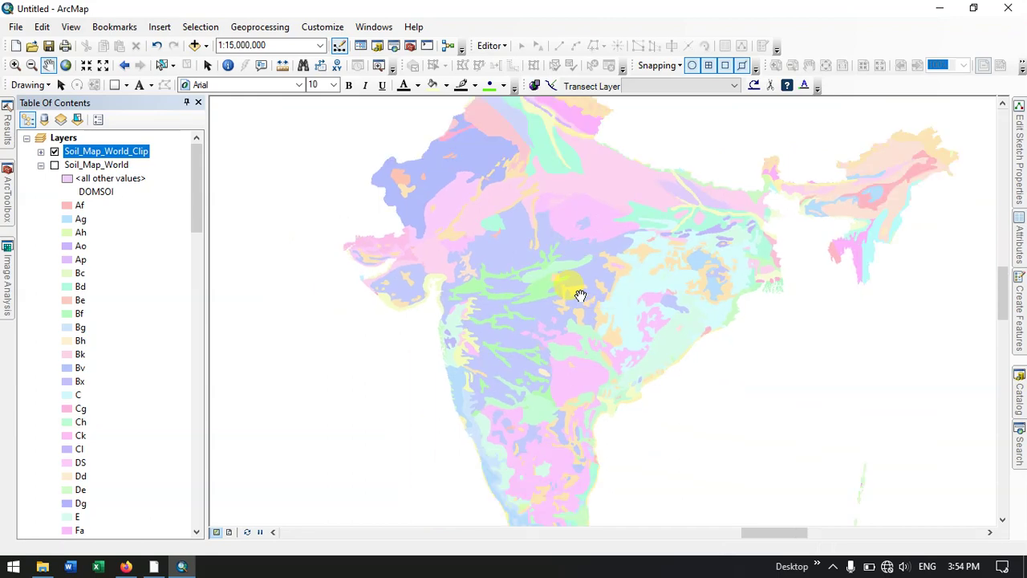